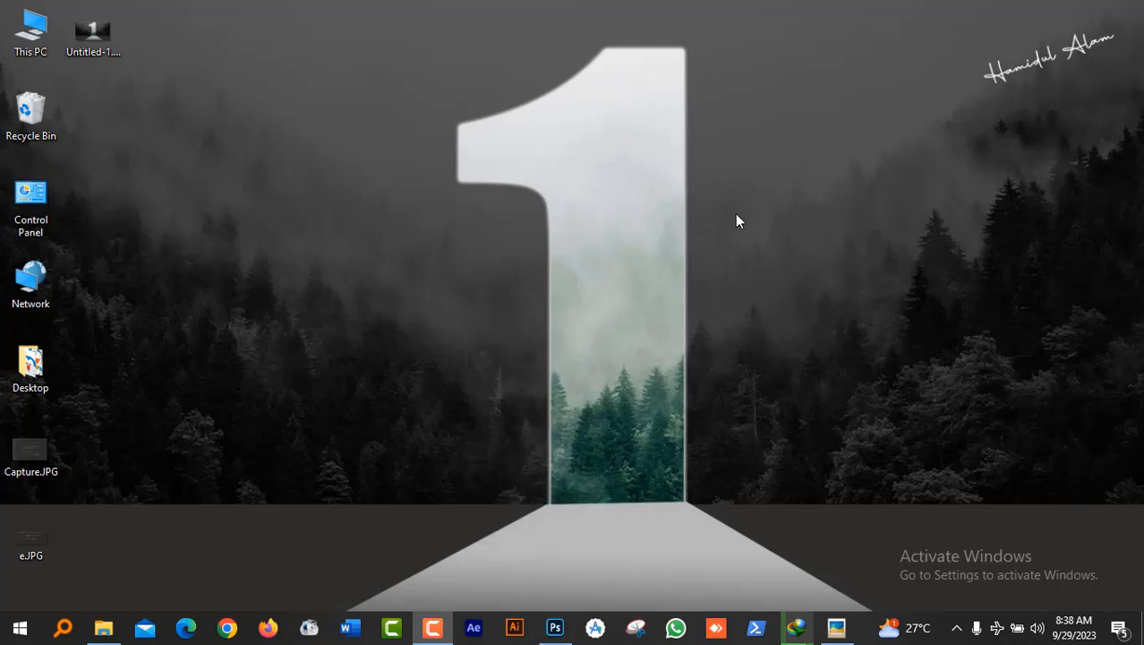
Step: Bring Photoshop's blank white 1280 × 720 px Untitled-1 canvas to the front
left_click(555, 627)
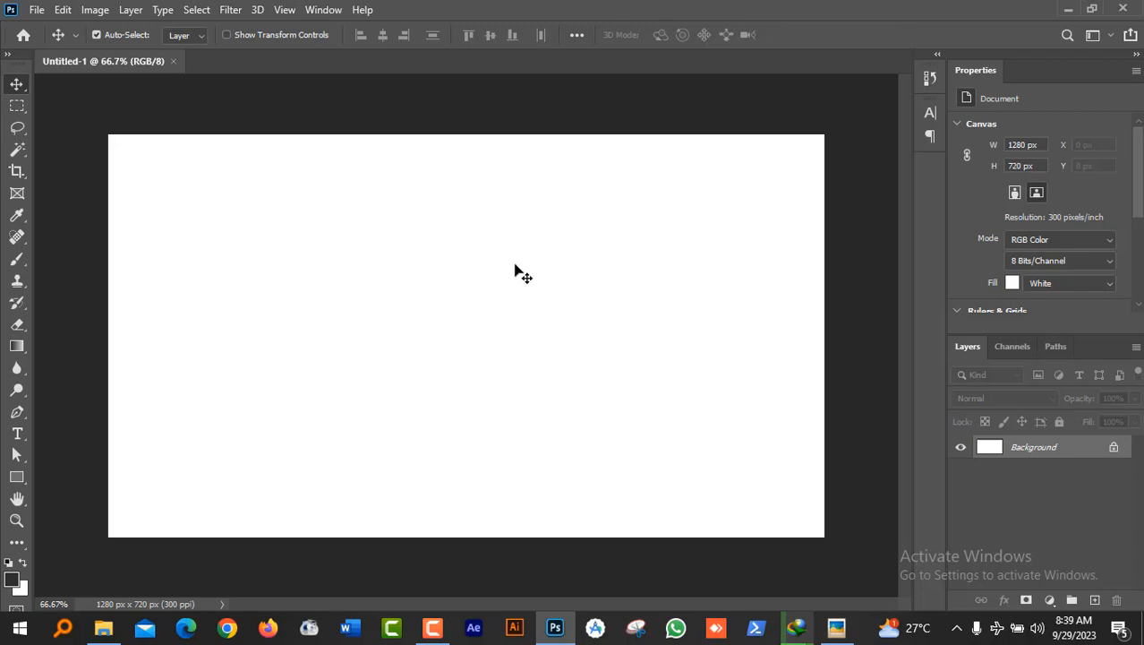
Step: Place the blue-sky forest landscape photo from the folder onto the canvas
key("alt+Tab")
left_click_drag(190, 215, 543, 431)
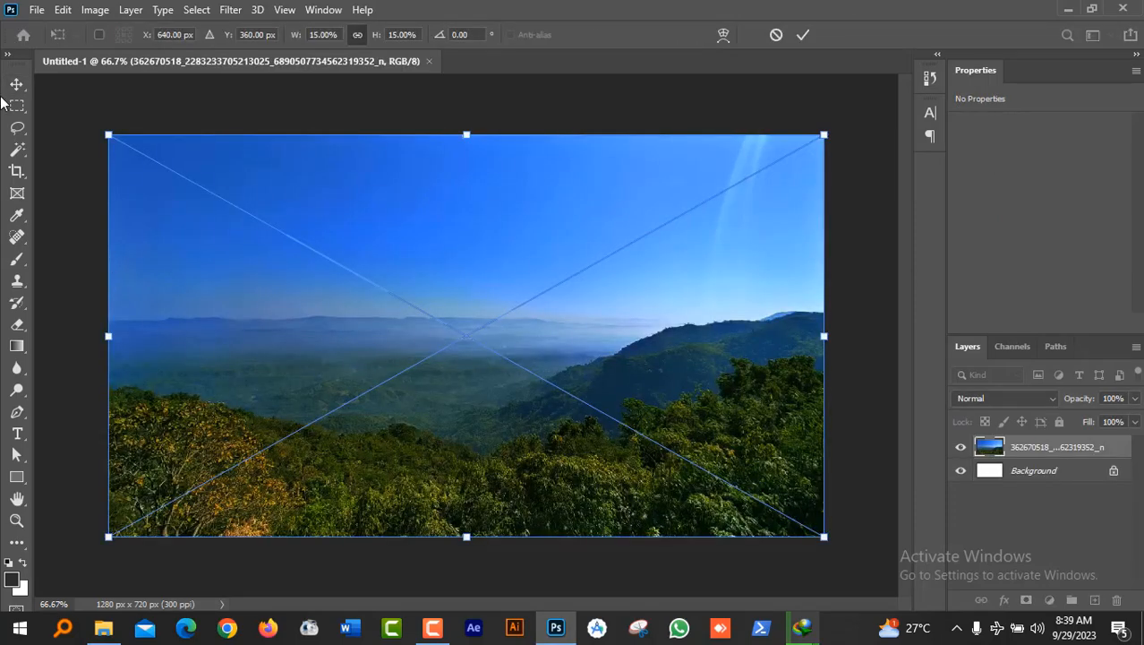
left_click(16, 83)
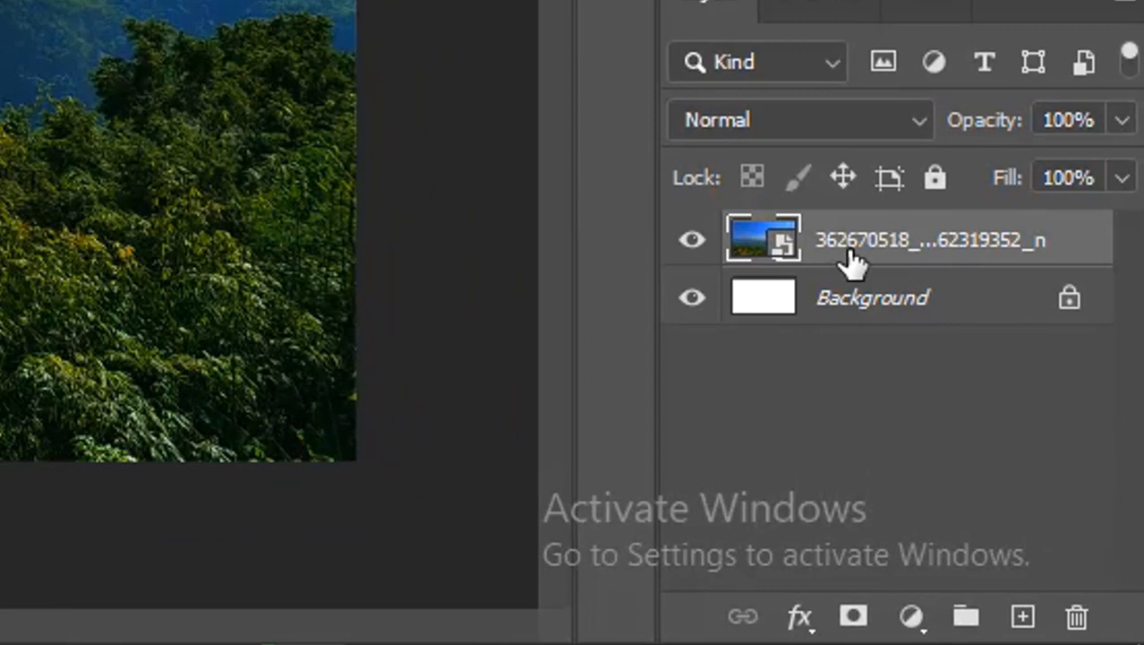
Step: Duplicate the landscape photo layer and hide the copy
key("ctrl+j")
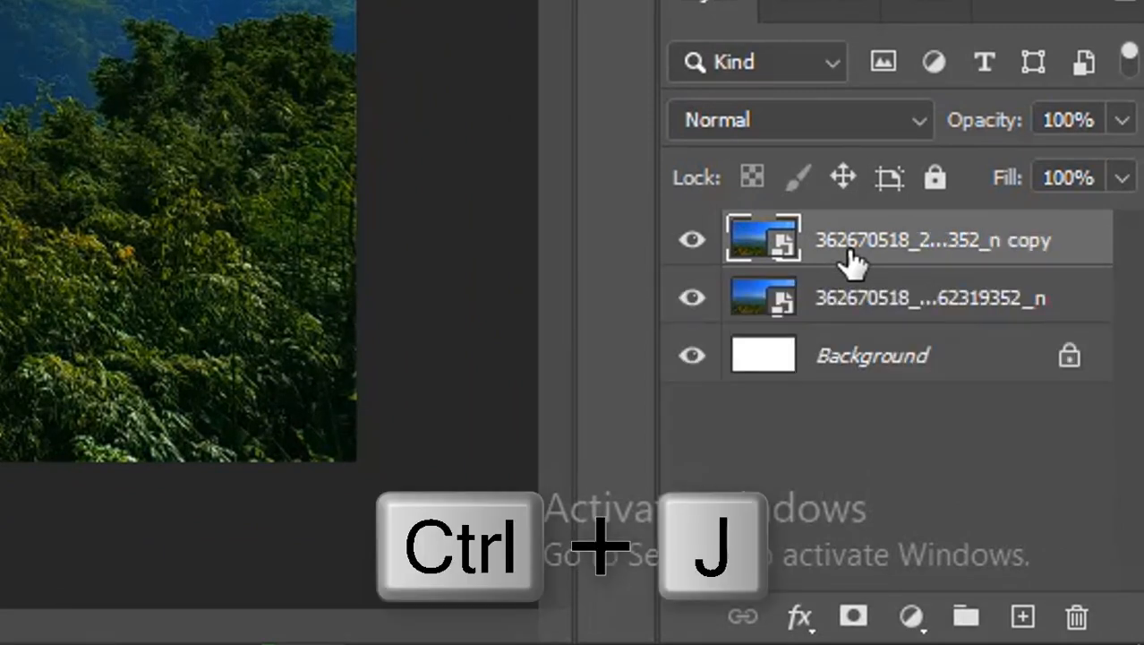
left_click(691, 341)
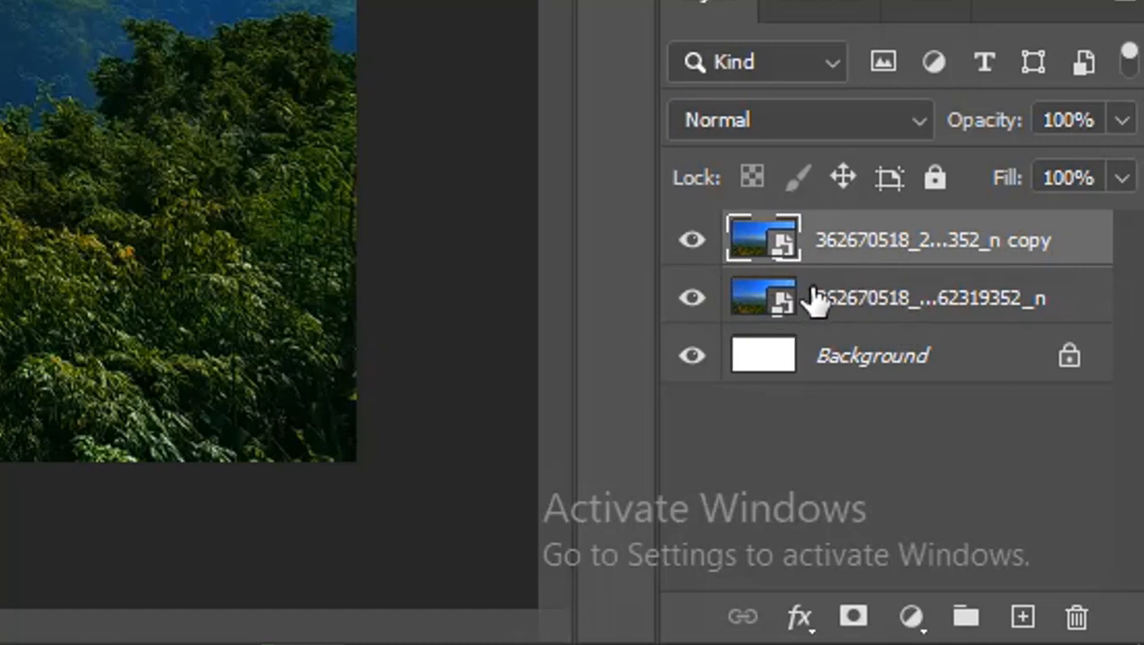
left_click(692, 241)
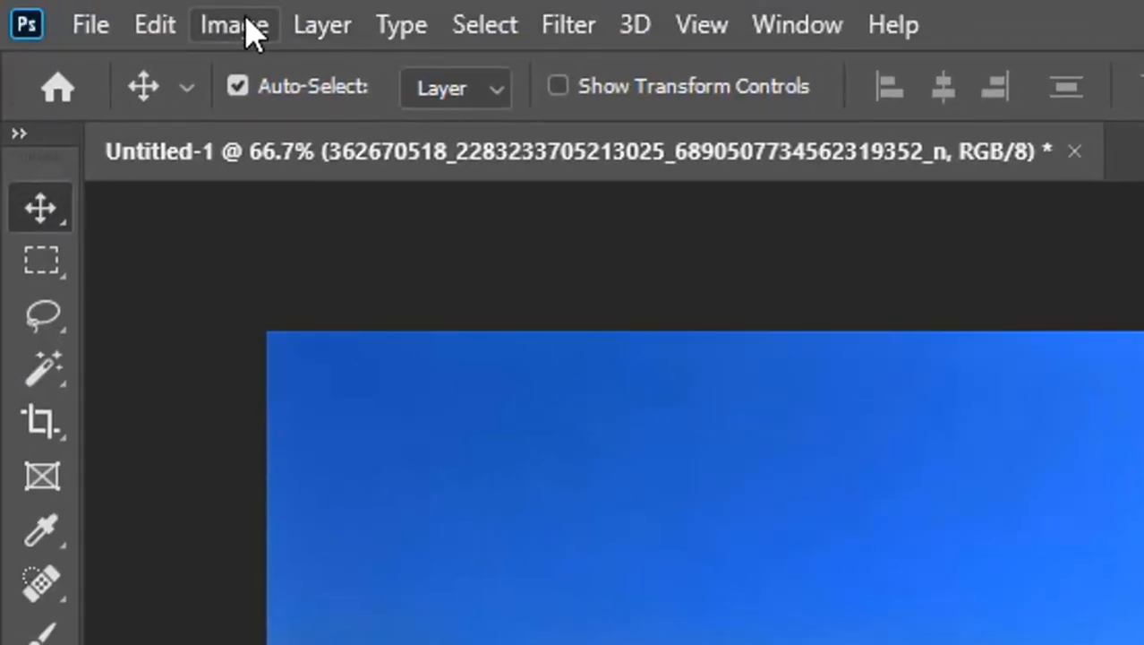
Step: Apply Hue/Saturation to the landscape photo with Saturation -100 and Lightness -51
left_click(242, 26)
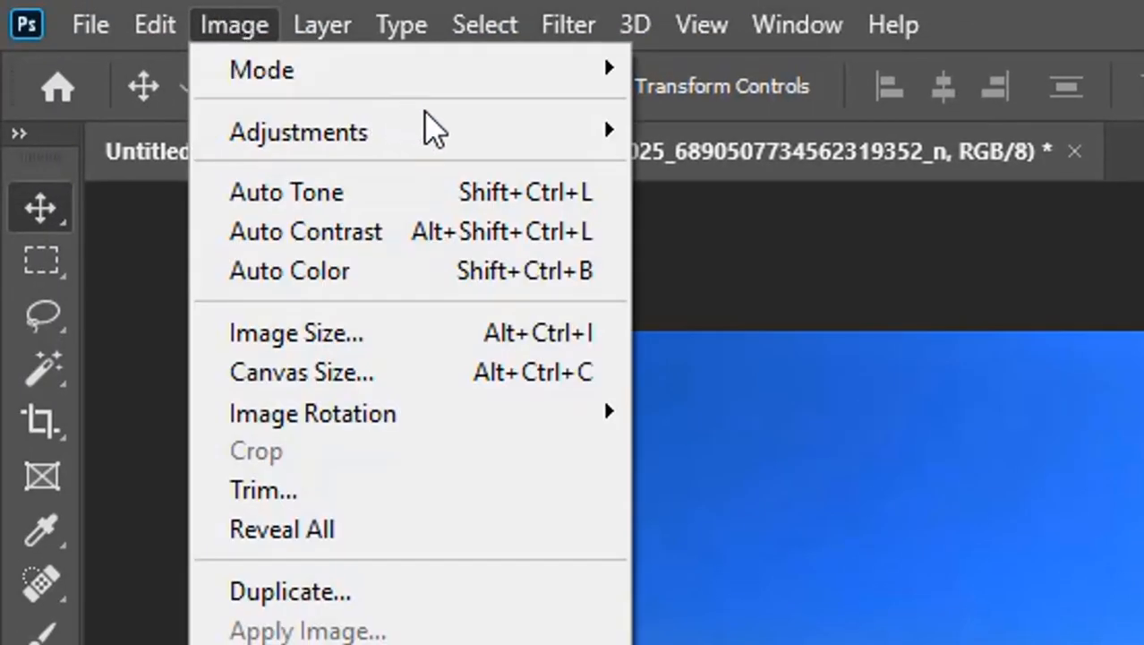
mouse_move(429, 127)
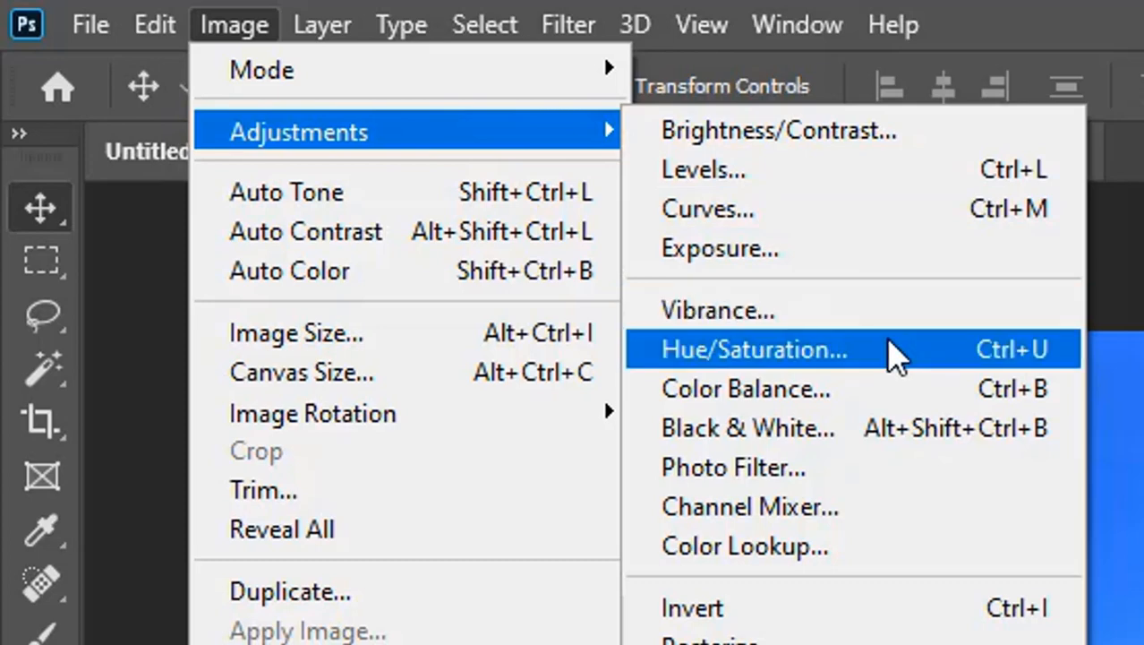
left_click(895, 355)
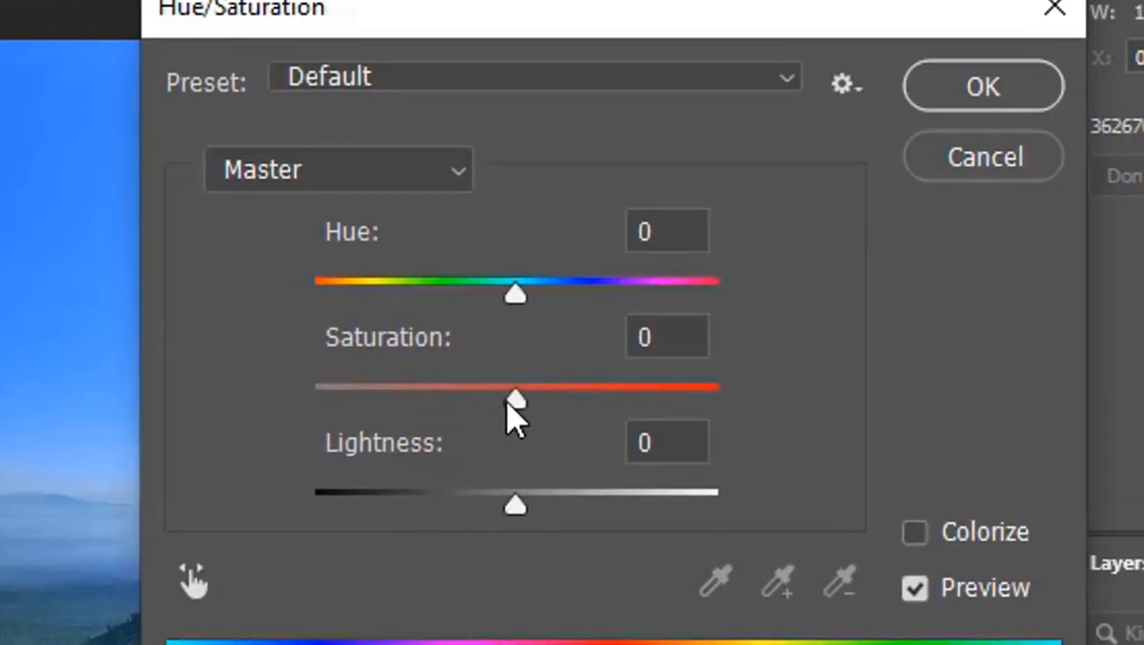
left_click_drag(512, 399, 331, 401)
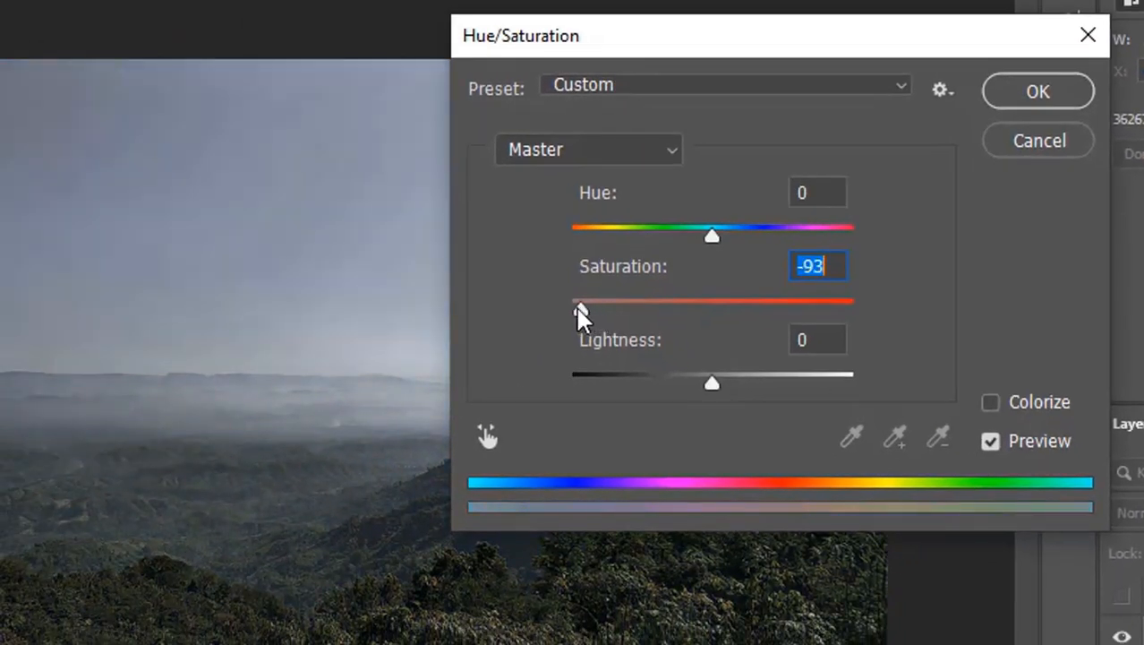
left_click_drag(577, 307, 552, 309)
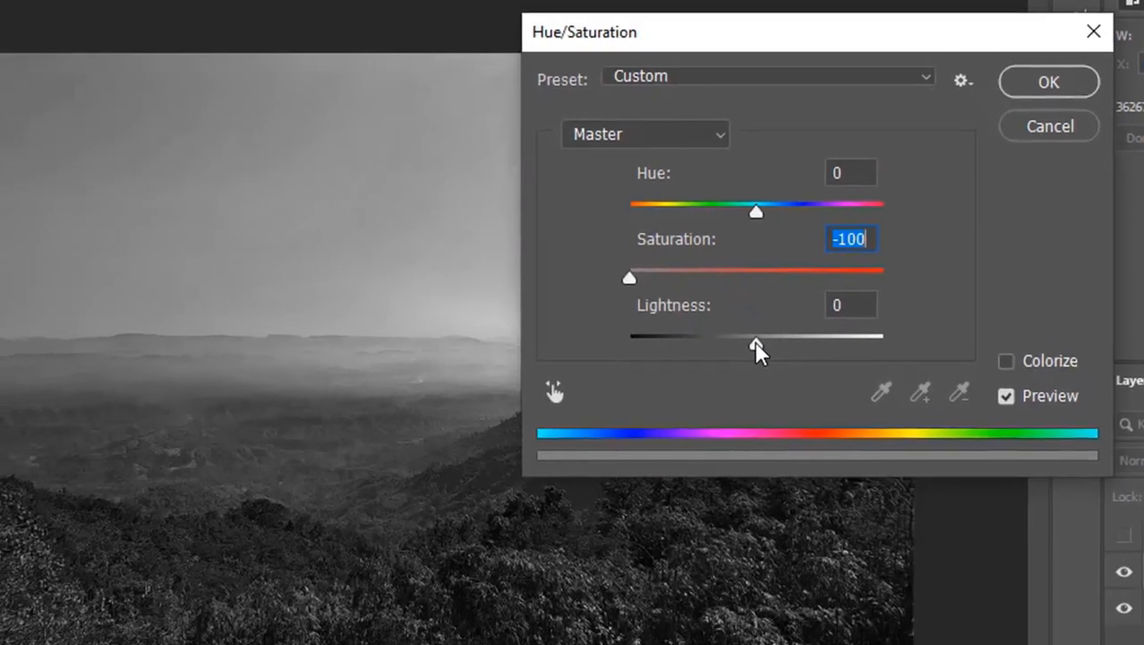
left_click_drag(712, 385, 661, 390)
left_click_drag(714, 336, 698, 335)
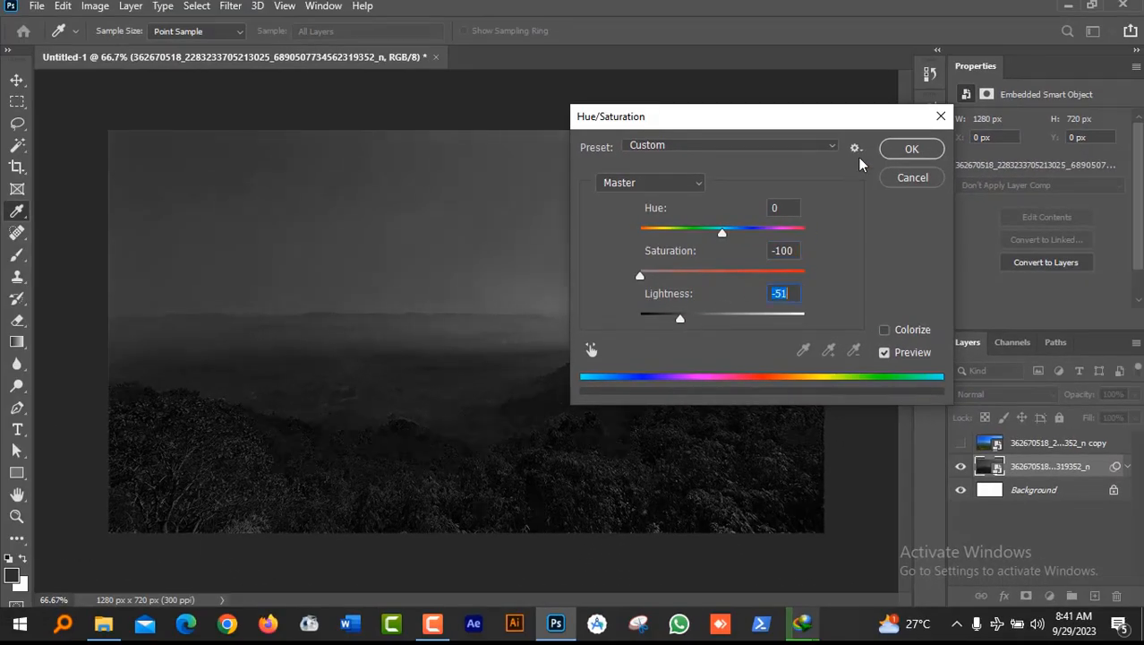
left_click(902, 154)
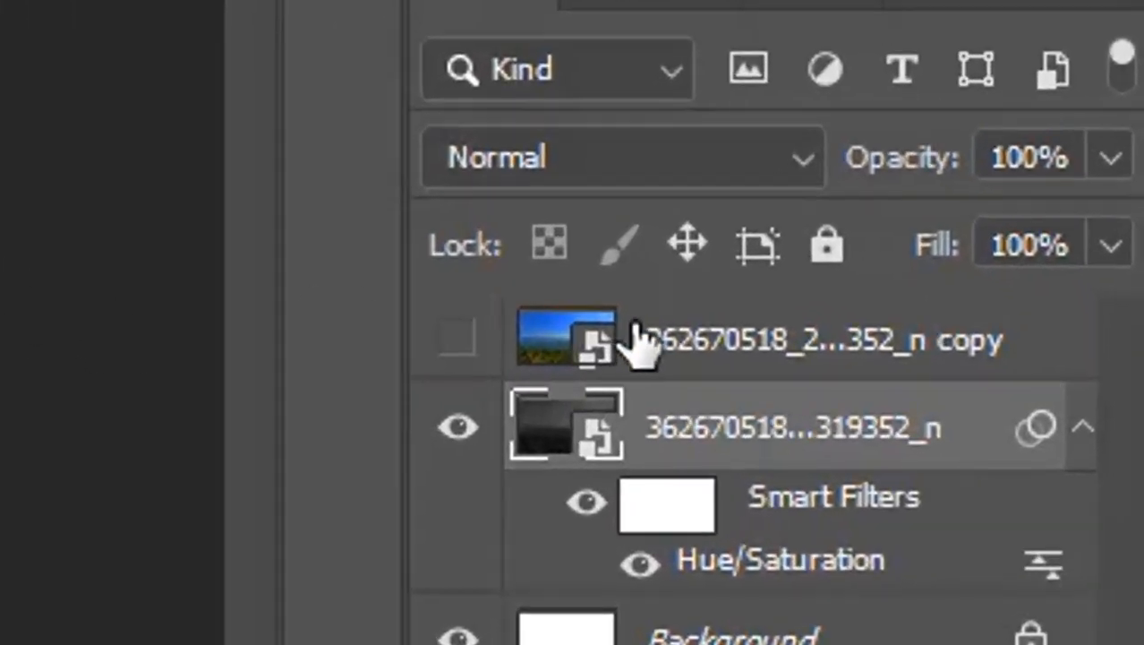
Step: Lock the grey photo layer and draw a wide rectangle across the canvas bottom
left_click(832, 249)
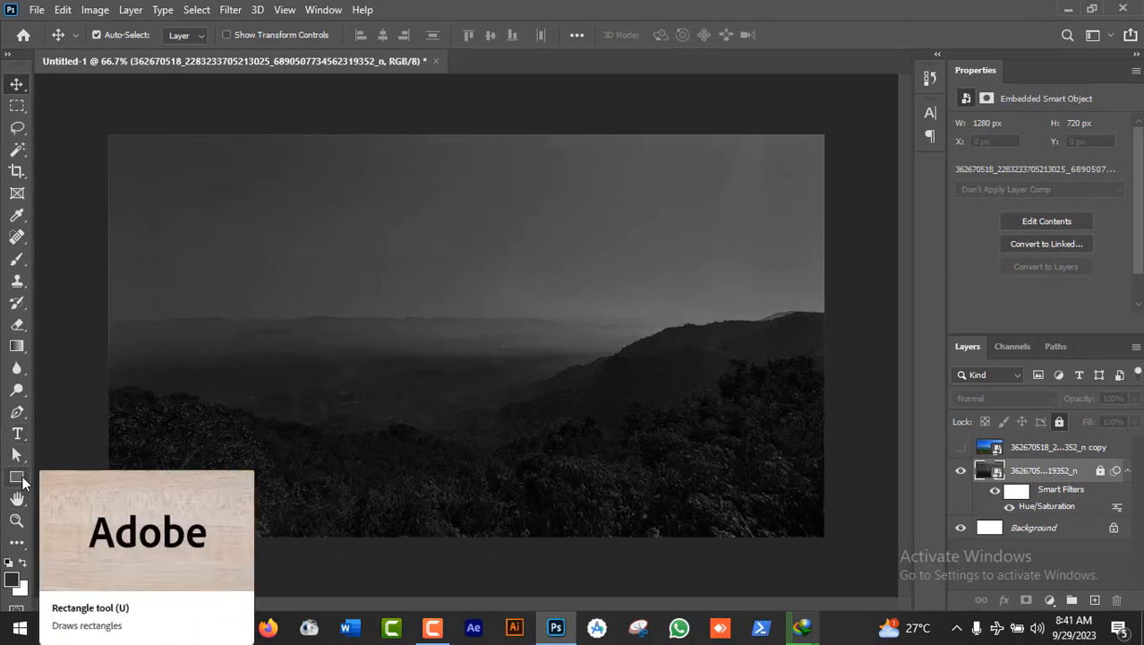
left_click(21, 480)
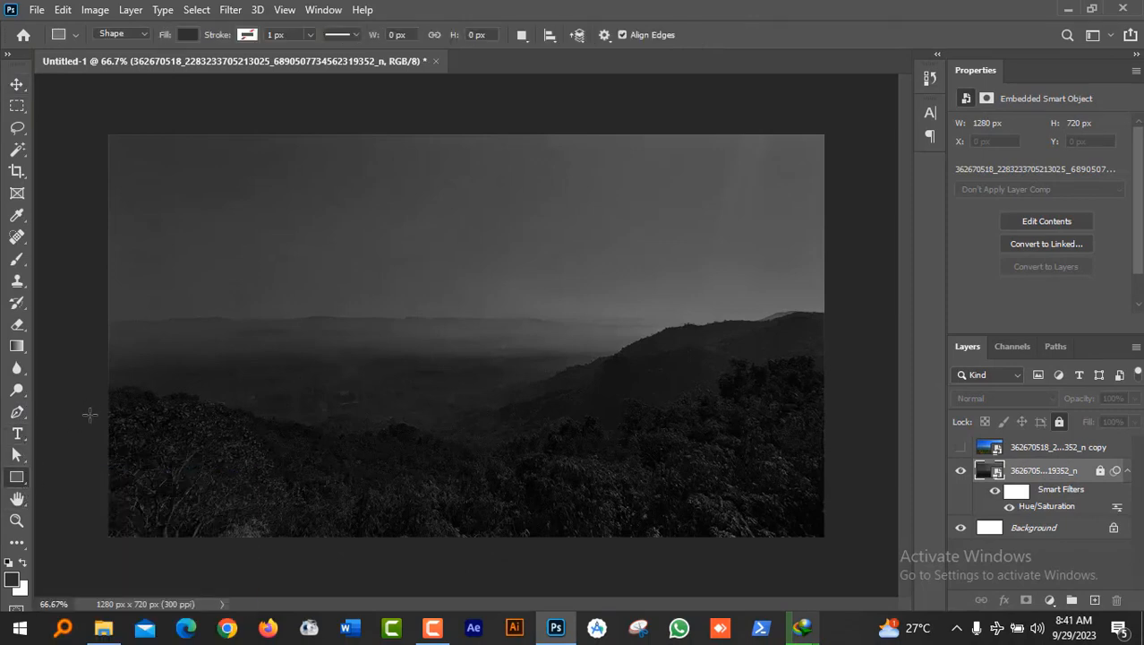
left_click_drag(90, 414, 838, 563)
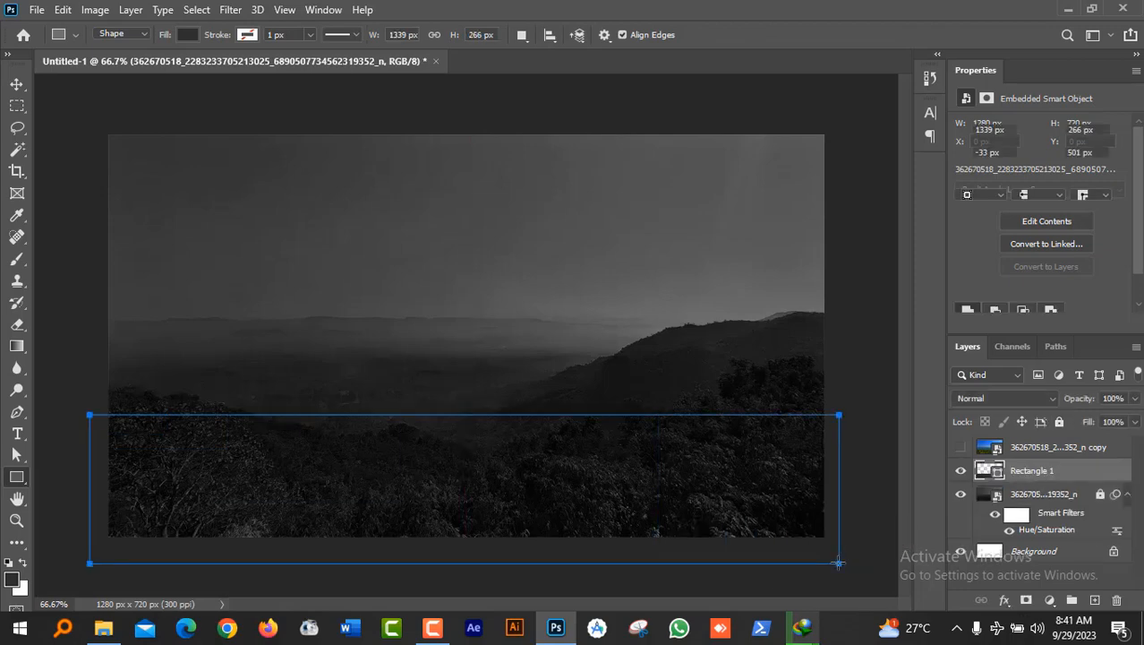
left_click(17, 84)
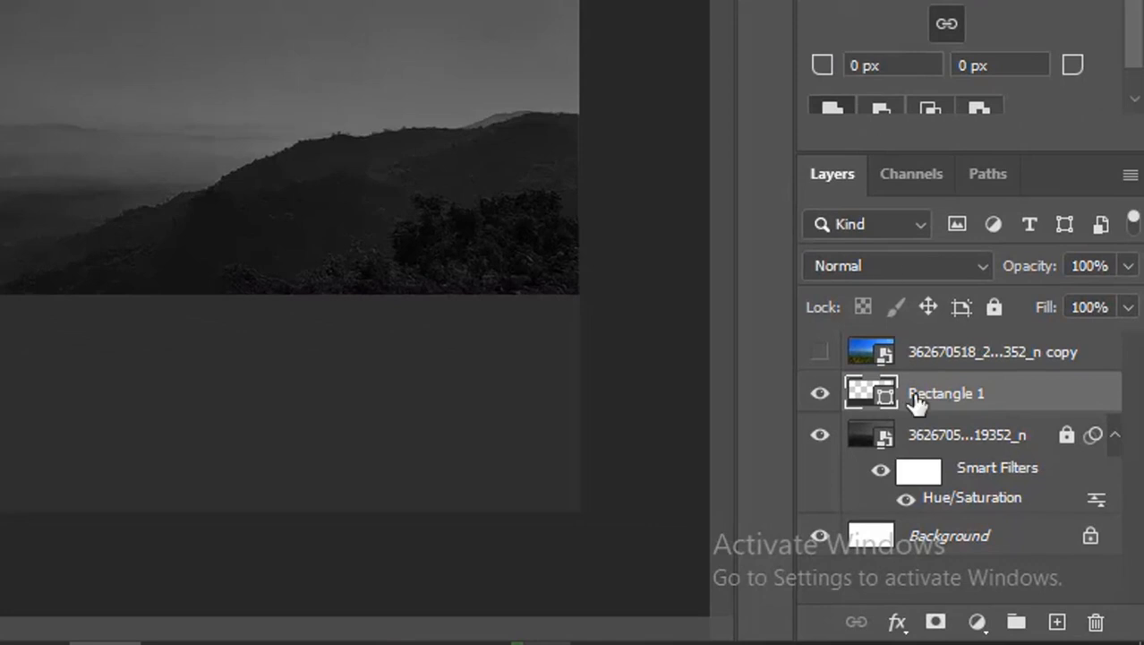
Step: Set the rectangle's fill colour to dark grey 252525
double_click(884, 400)
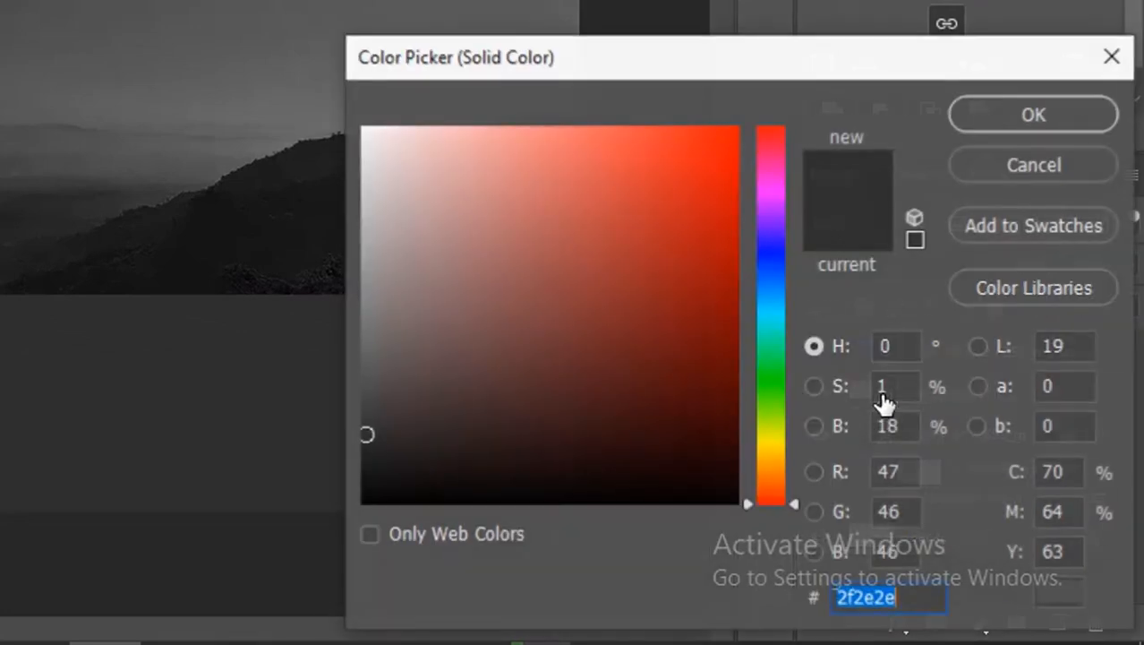
left_click_drag(366, 435, 366, 449)
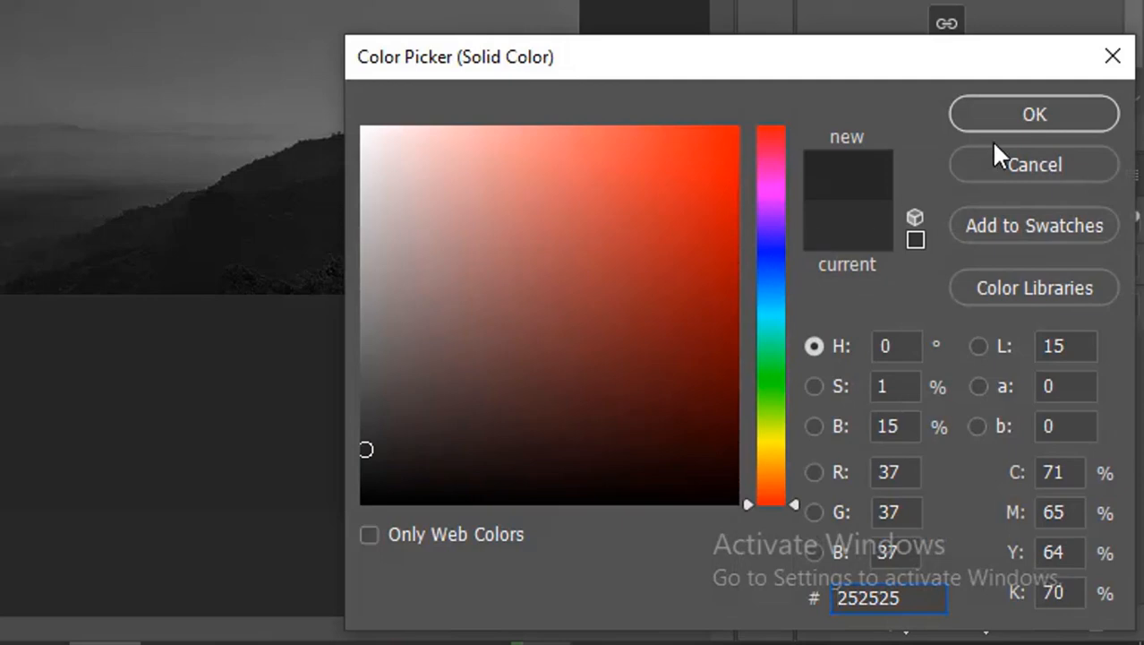
left_click(999, 115)
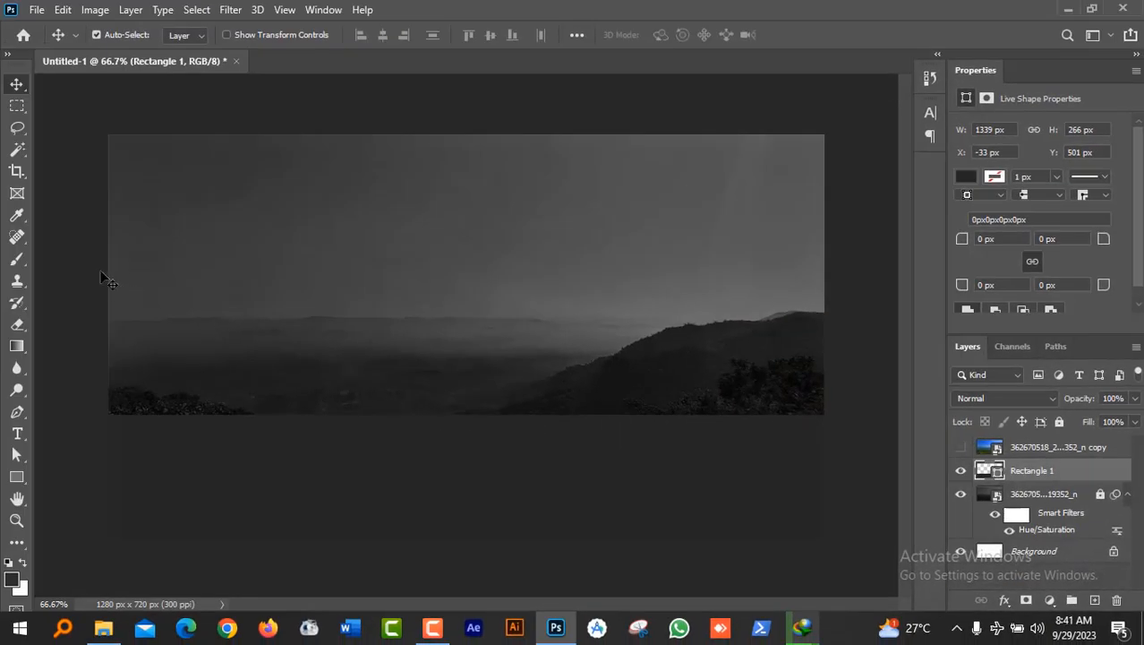
Step: Nudge the rectangle lower, then add a white Impact '1' and move it down about 77 px
left_click_drag(510, 461, 510, 473)
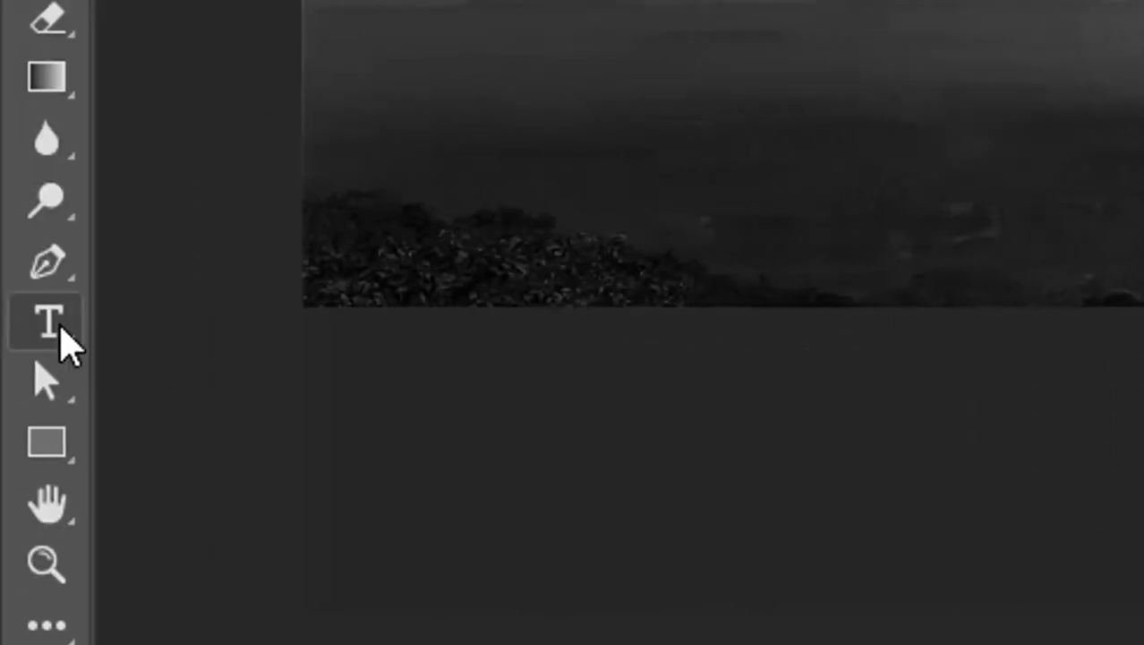
left_click(61, 328)
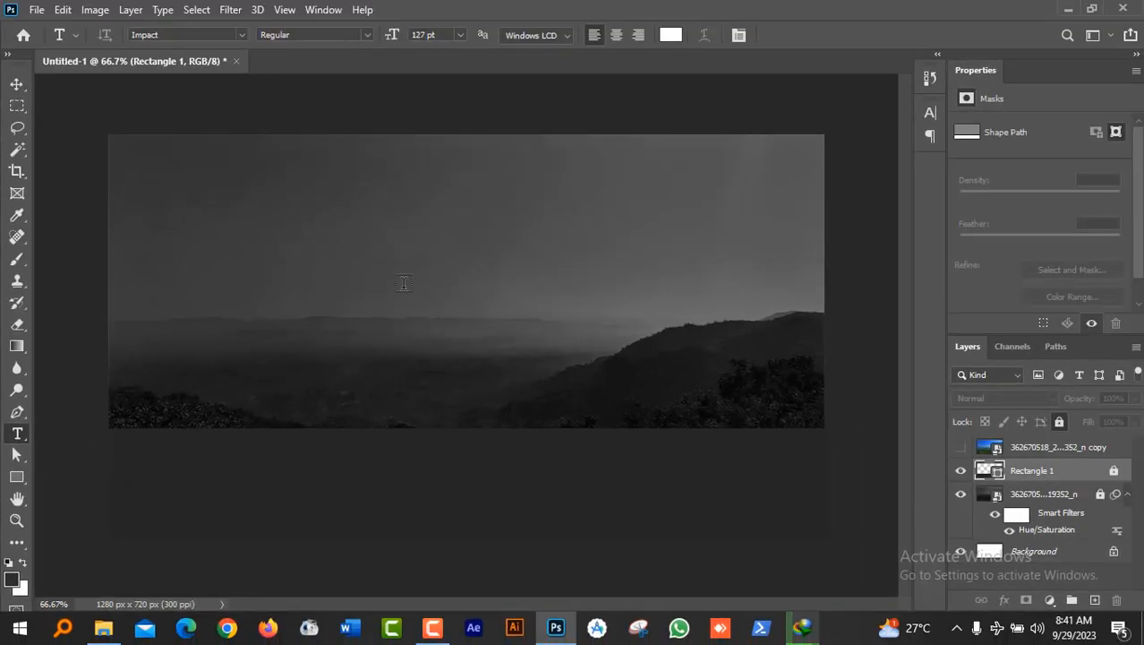
left_click(447, 297)
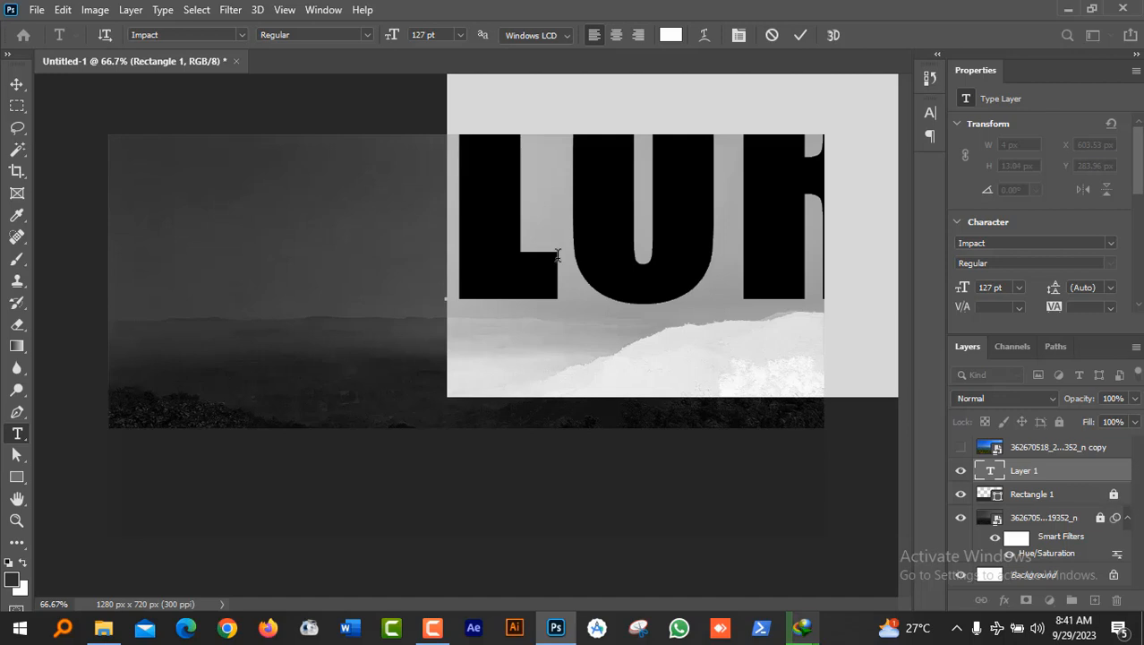
type("1")
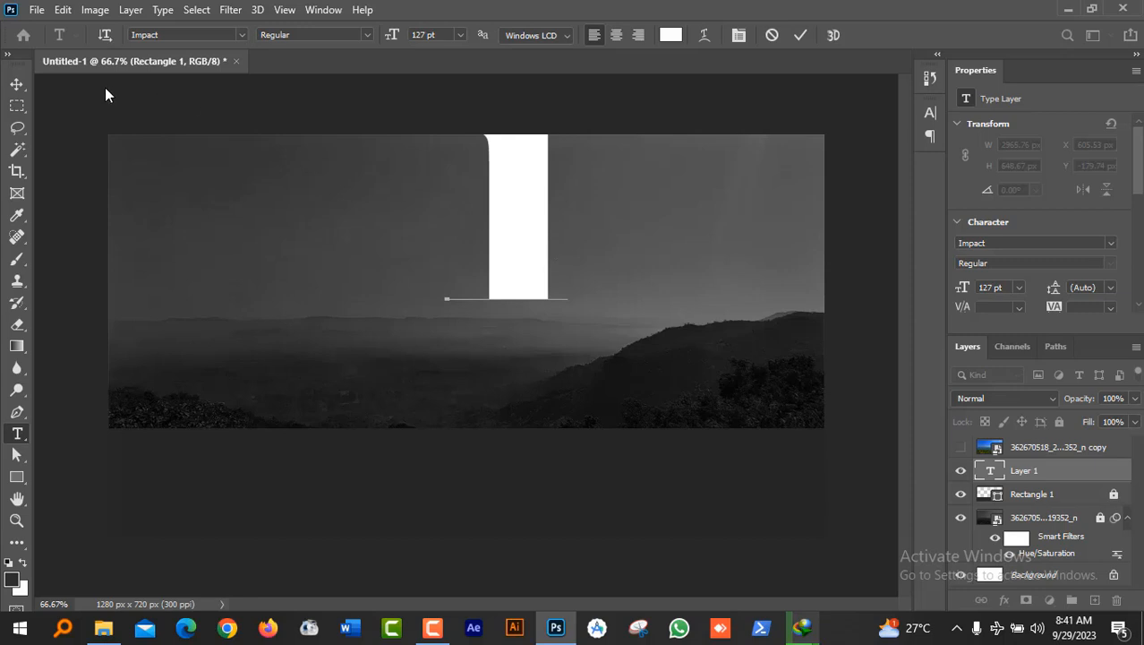
left_click(17, 83)
left_click_drag(507, 211, 455, 328)
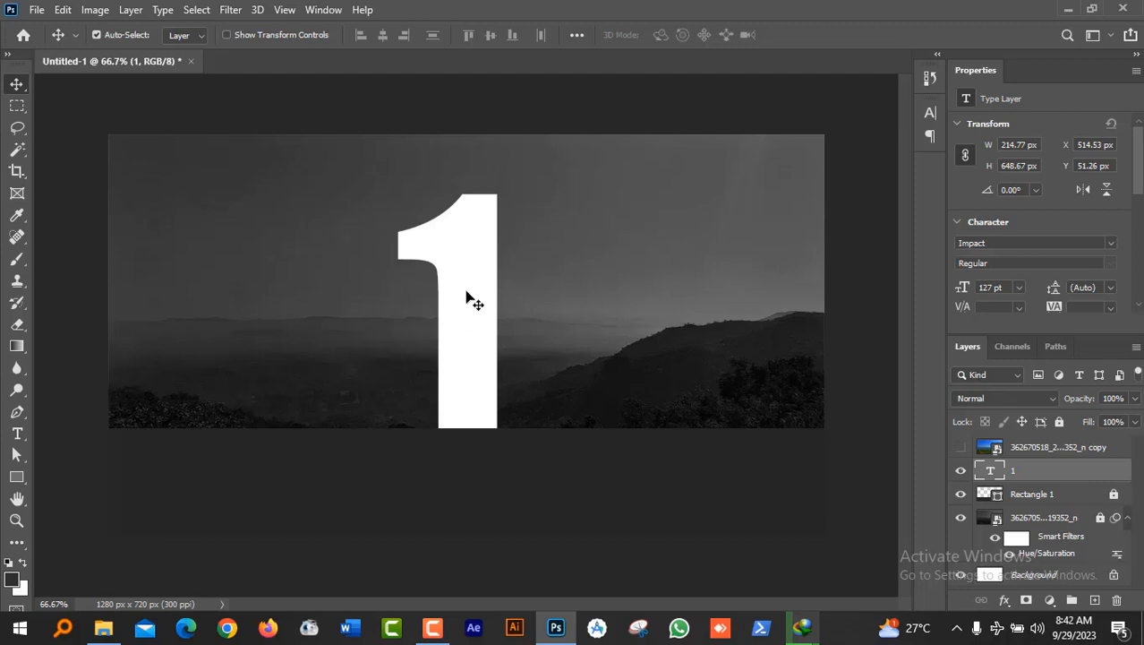
Step: Scale the '1' to about 120% (152.34 pt) and move its layer beneath Rectangle 1
left_click_drag(473, 313, 470, 313)
left_click(487, 255)
key("ctrl+t")
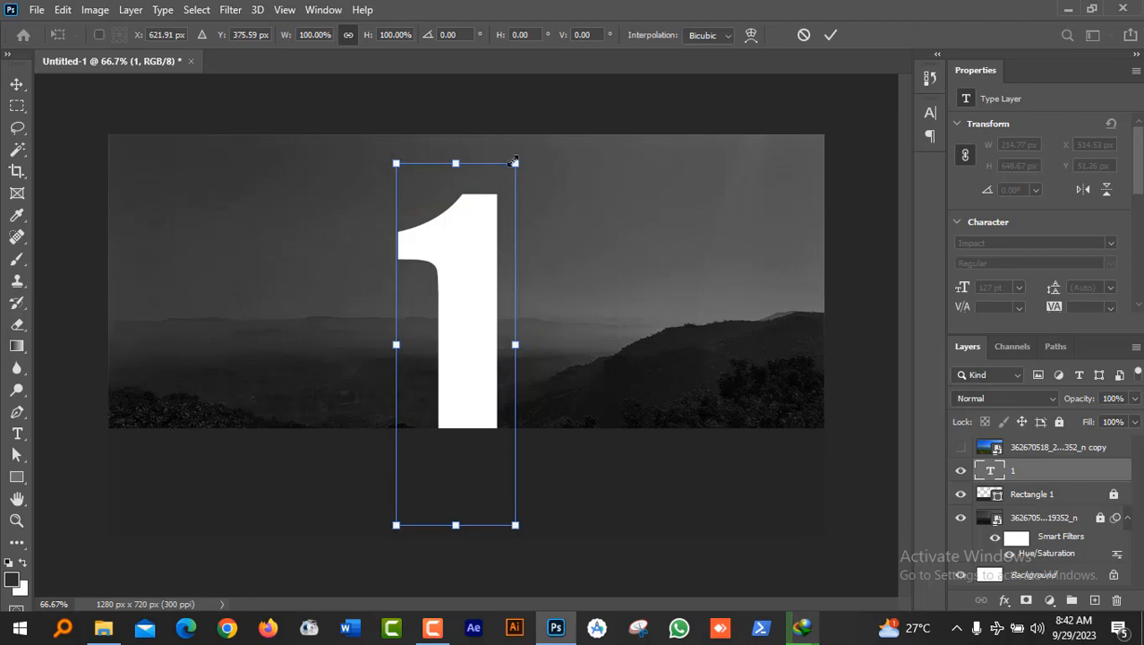
left_click_drag(518, 156, 549, 144)
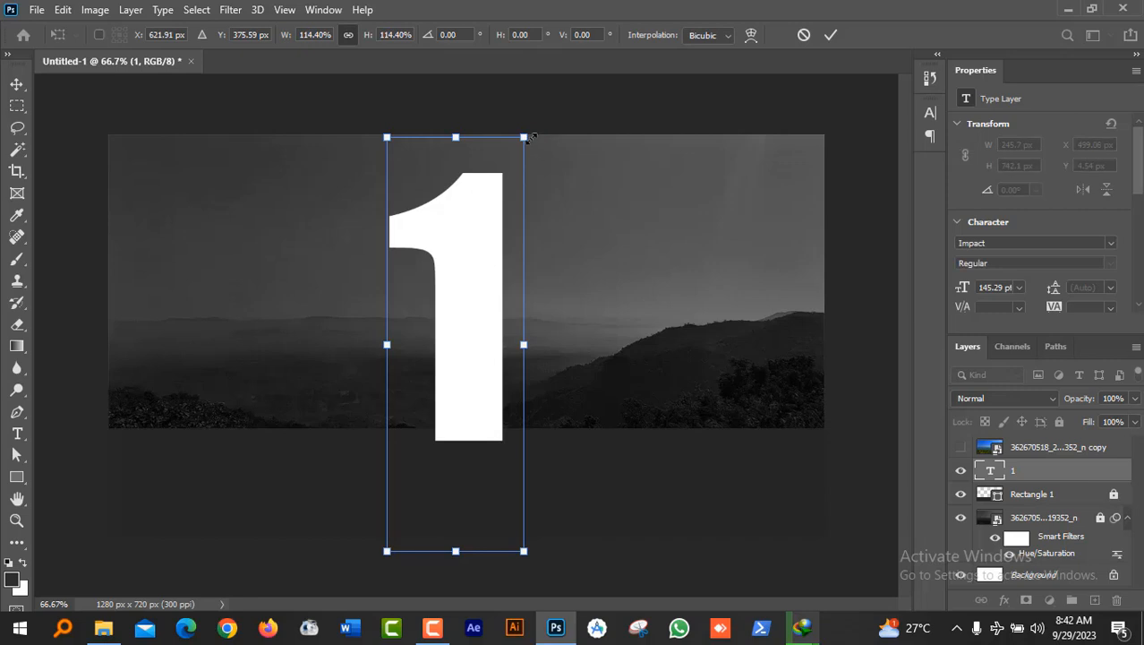
left_click_drag(534, 134, 540, 130)
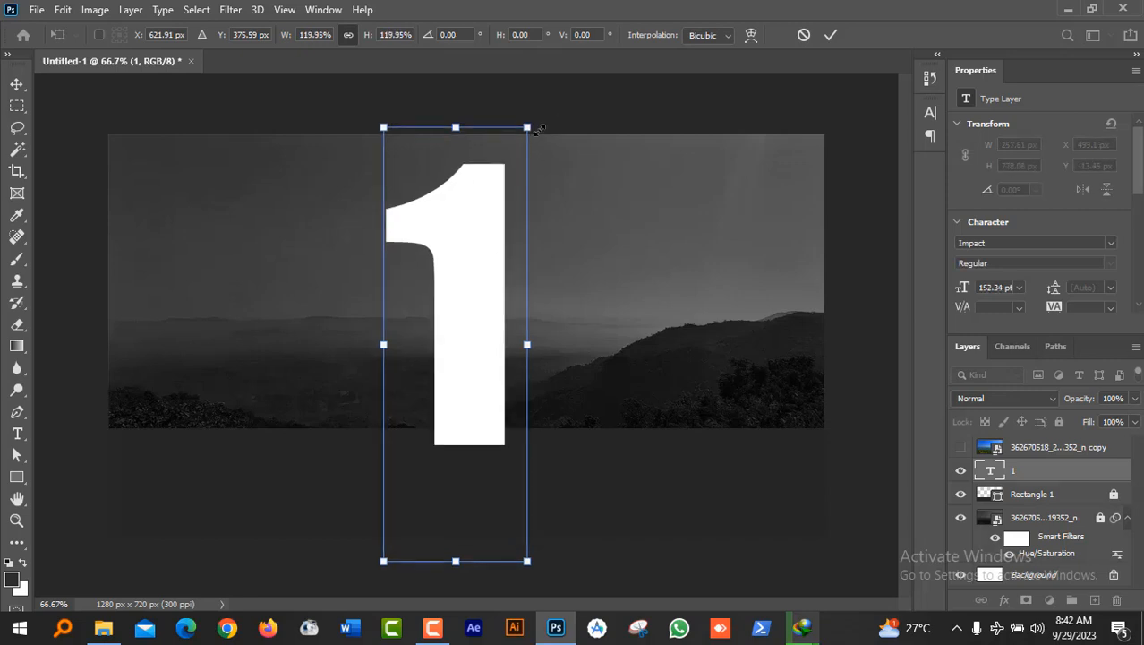
key("Return")
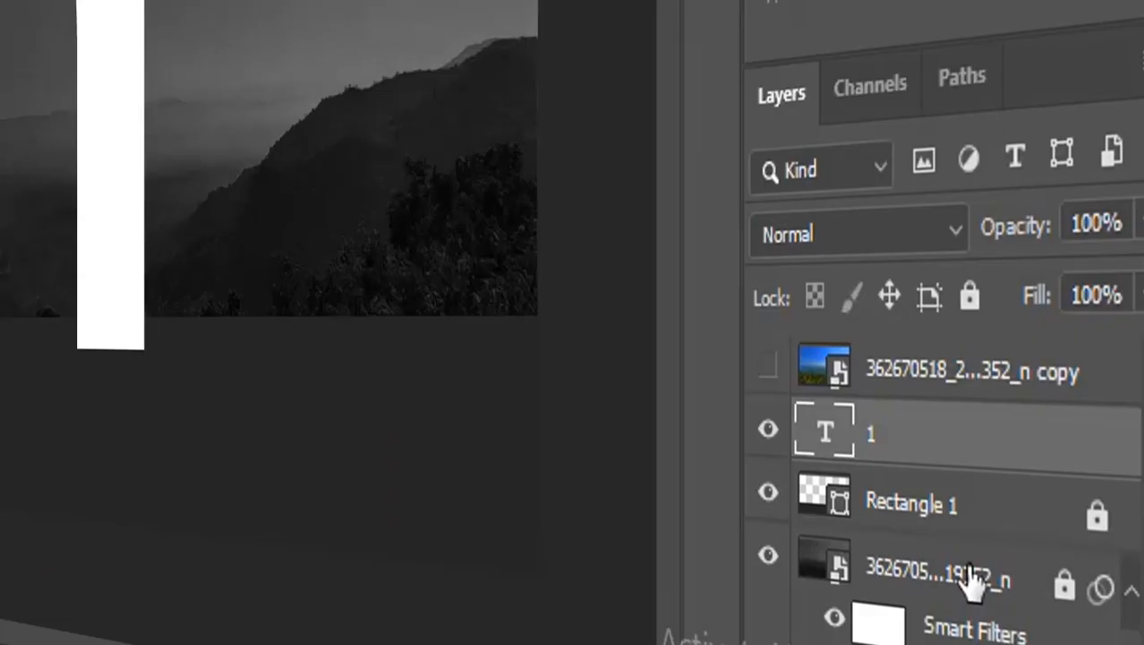
left_click_drag(950, 454, 941, 530)
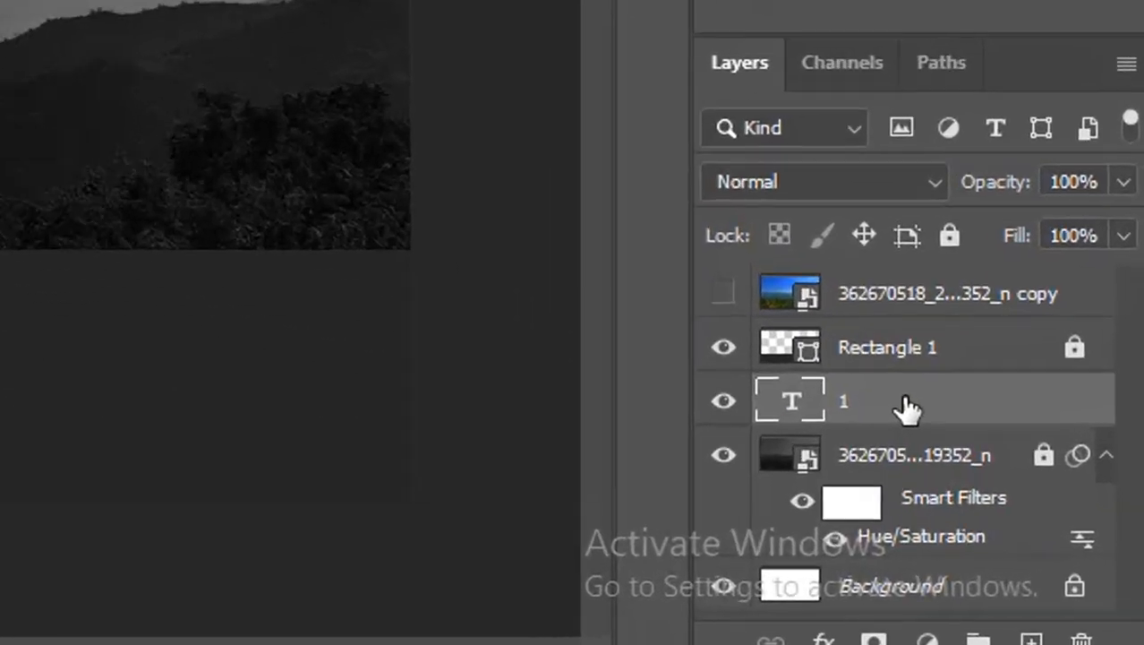
Step: Add a Hard Light outer glow to the '1' with 70% opacity, 6 px size and 40% range
right_click(1038, 495)
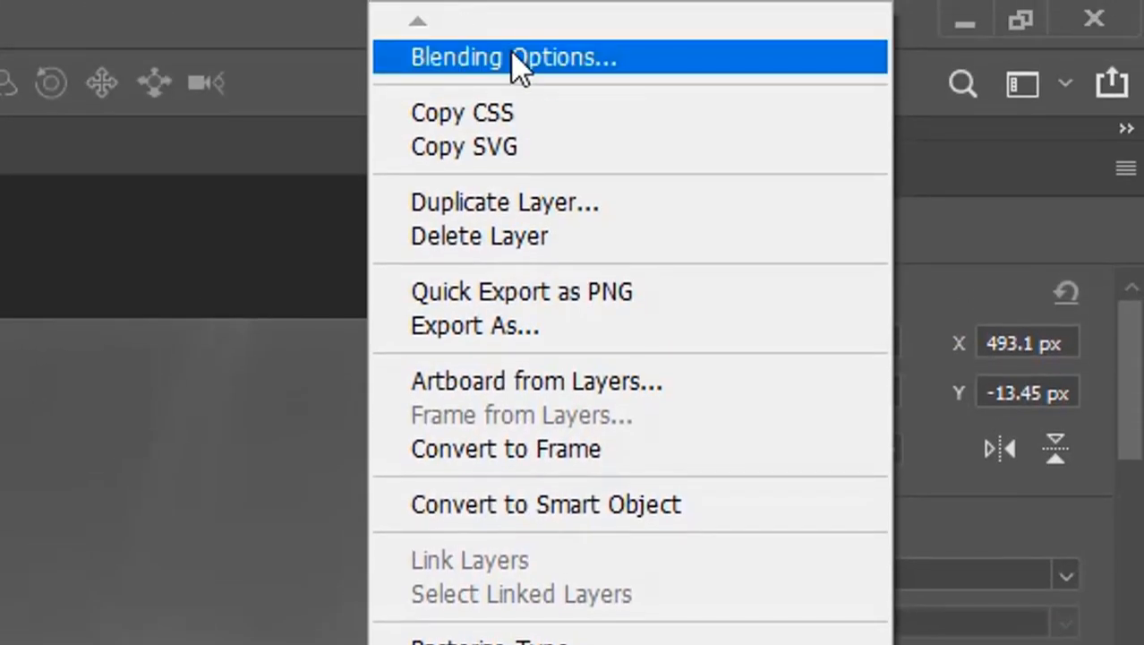
left_click(514, 57)
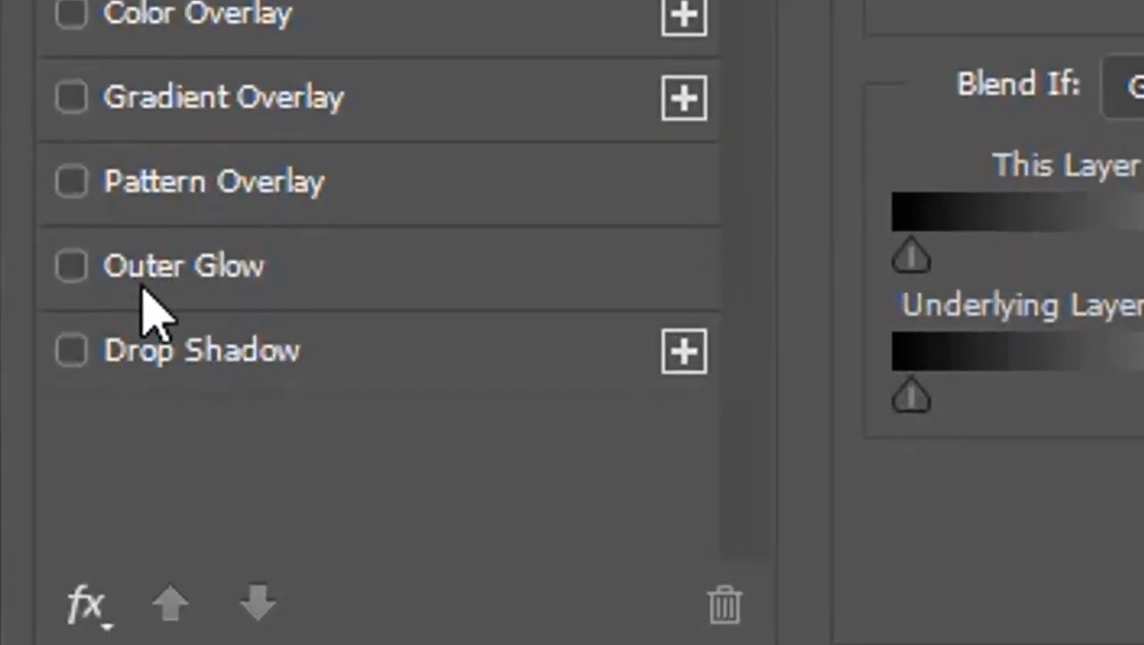
left_click(207, 279)
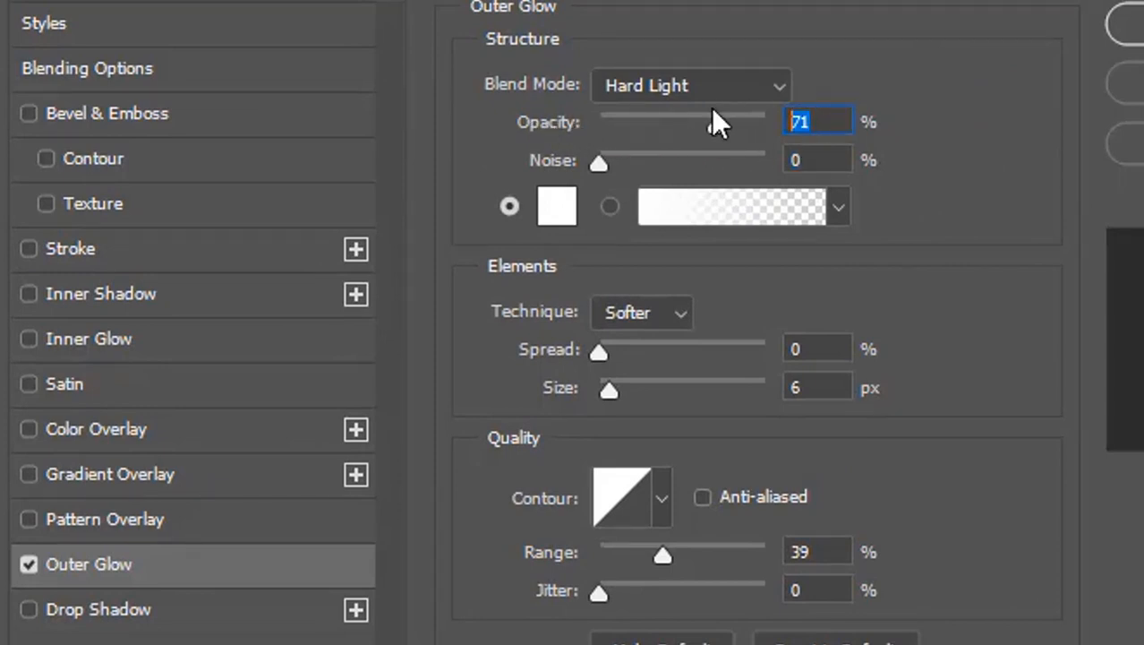
type("70")
double_click(819, 552)
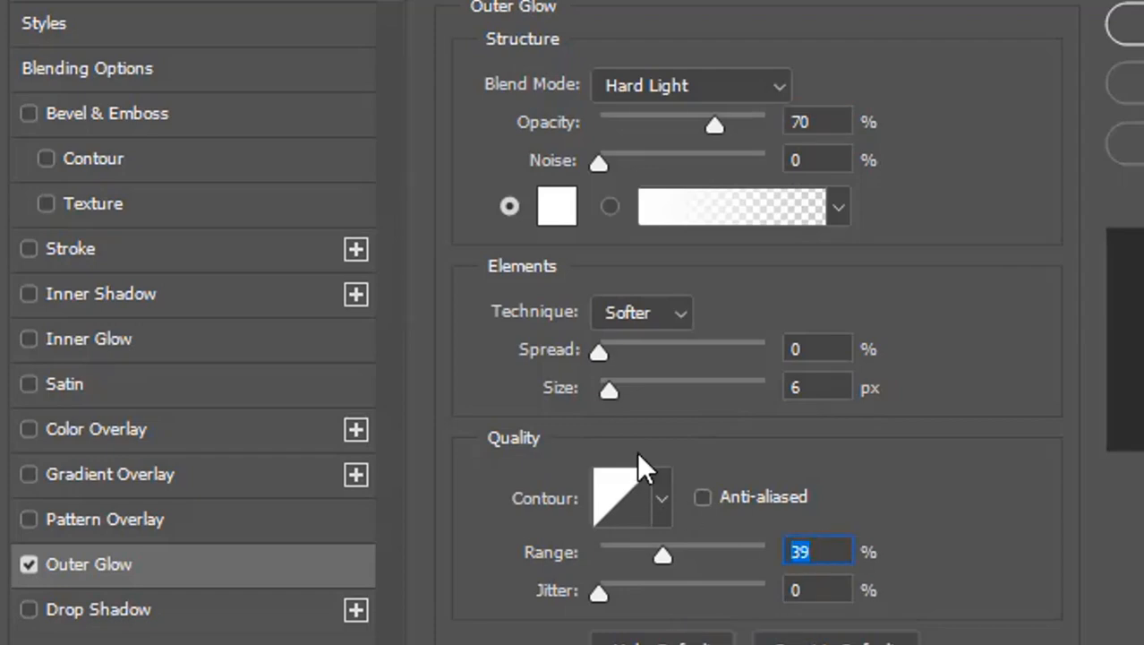
type("40")
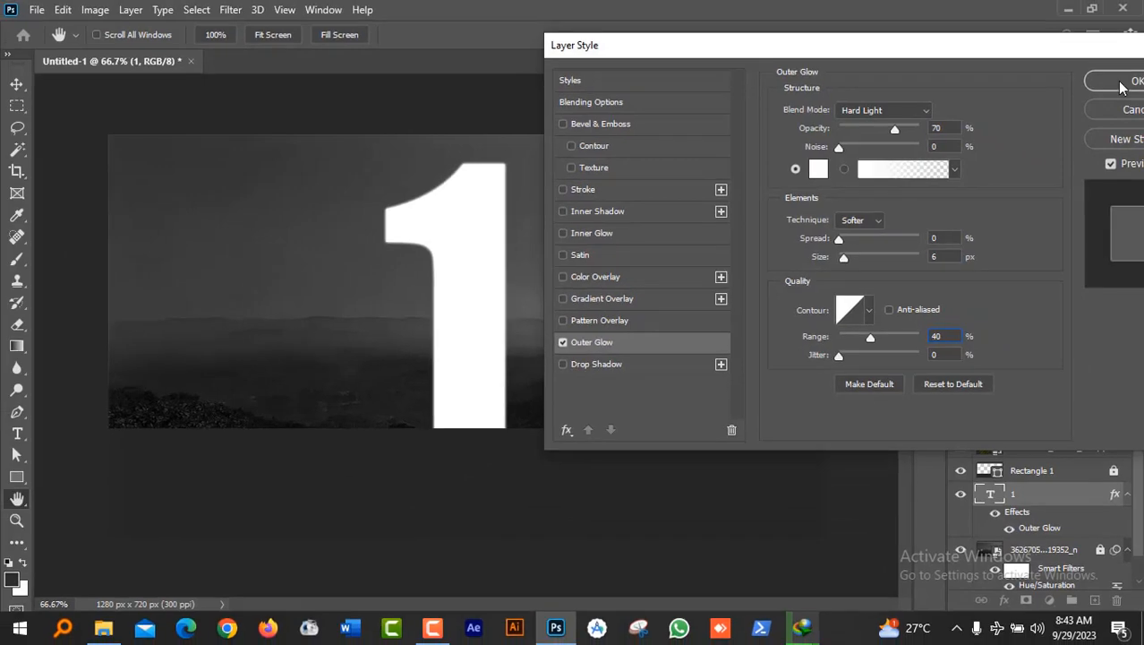
key("Return")
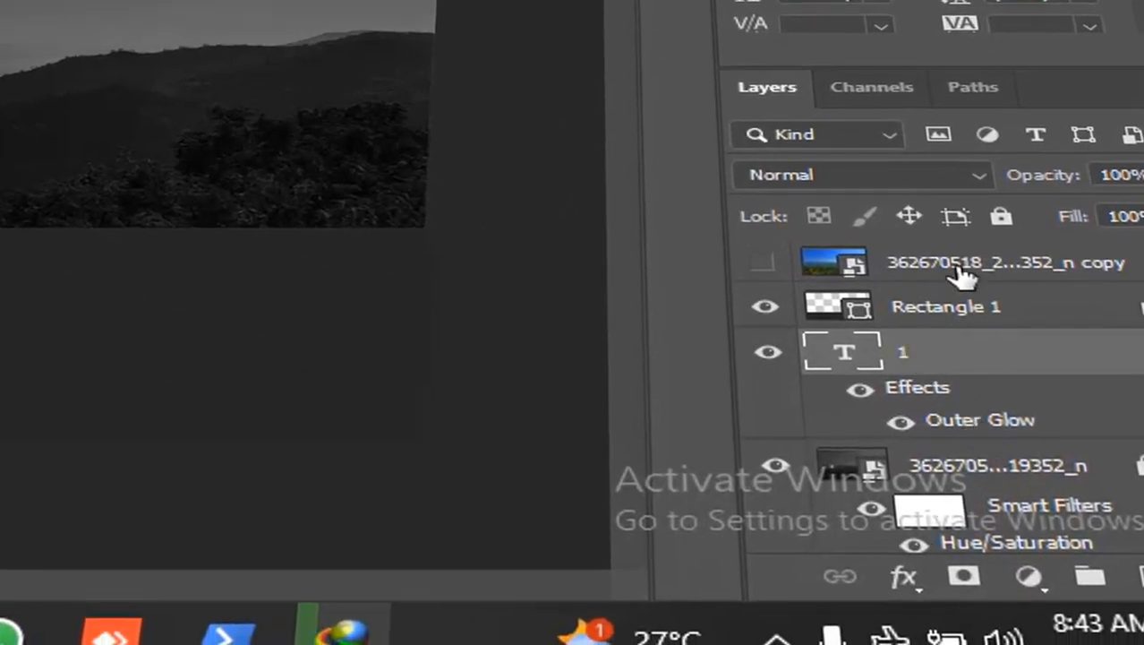
Step: Move the colour landscape copy above the '1', show it, and clip it to the numeral
left_click_drag(963, 270, 958, 319)
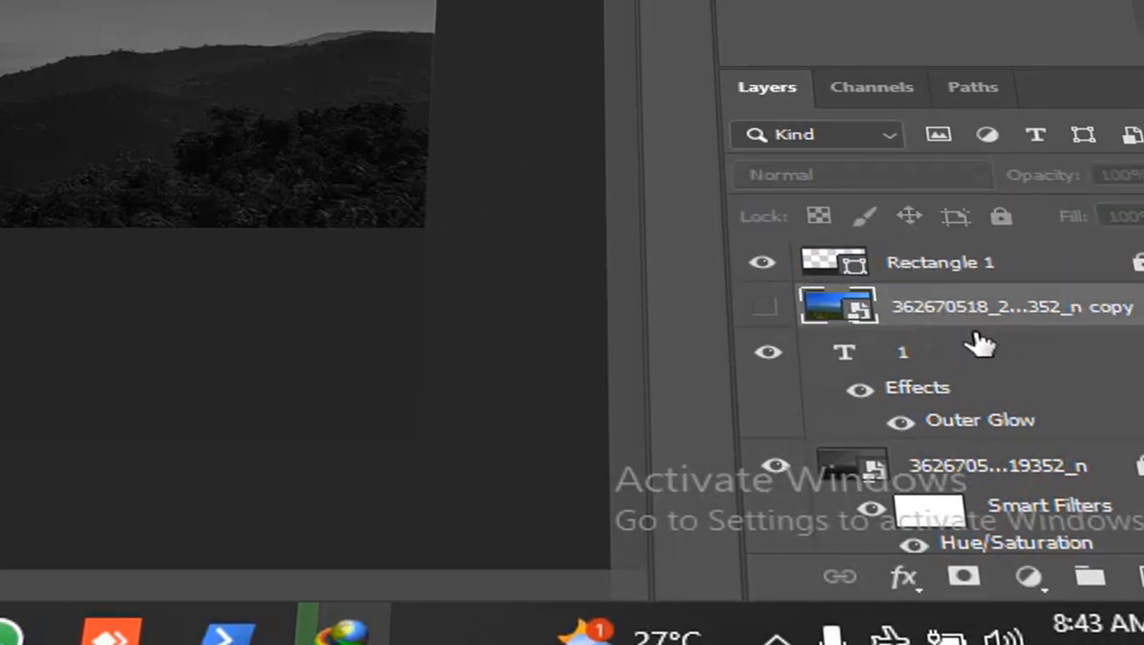
left_click(769, 309)
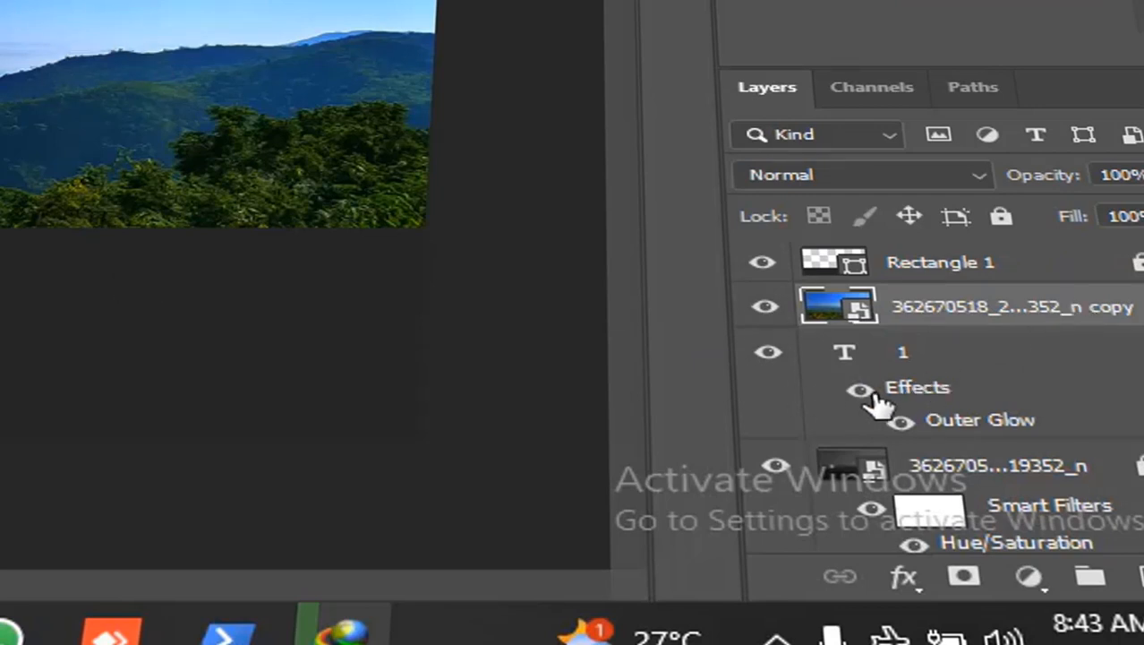
right_click(1048, 312)
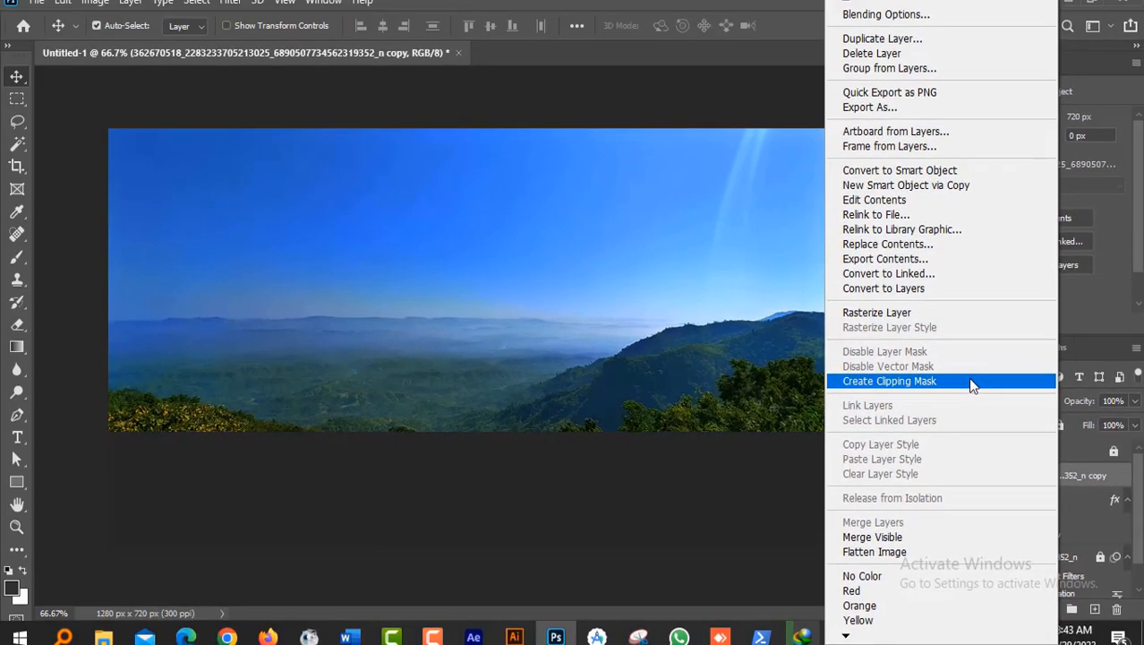
left_click(972, 383)
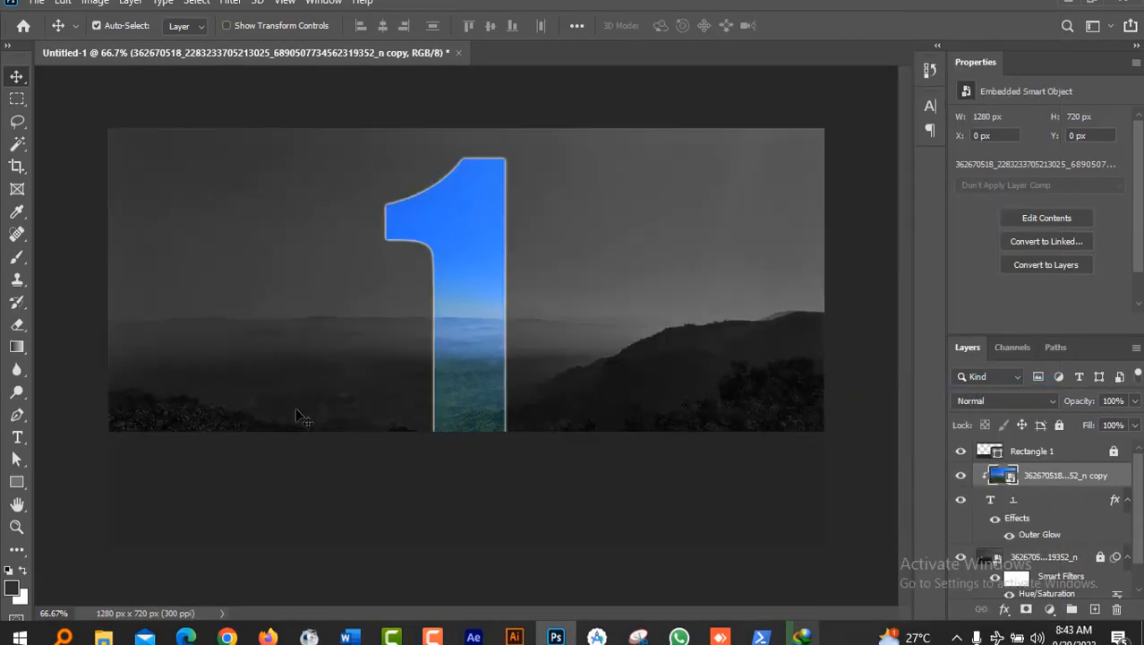
left_click(627, 403)
Step: Draw a trapezoid shape widening downward from the 1's base and add a layer mask to it
left_click(17, 414)
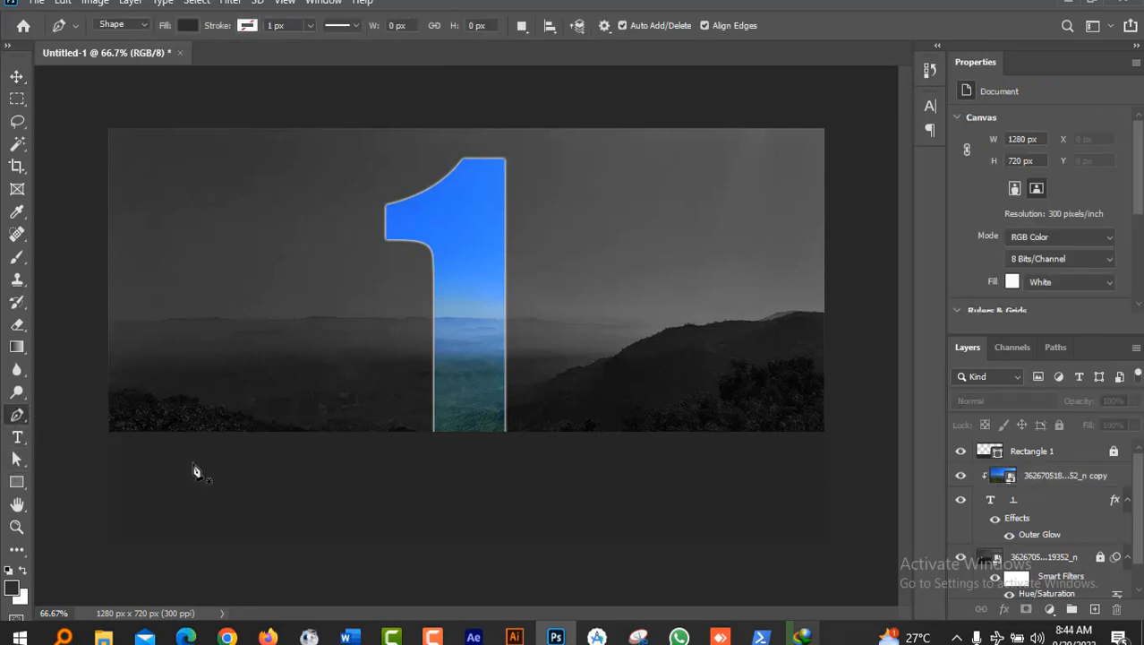
left_click(435, 432)
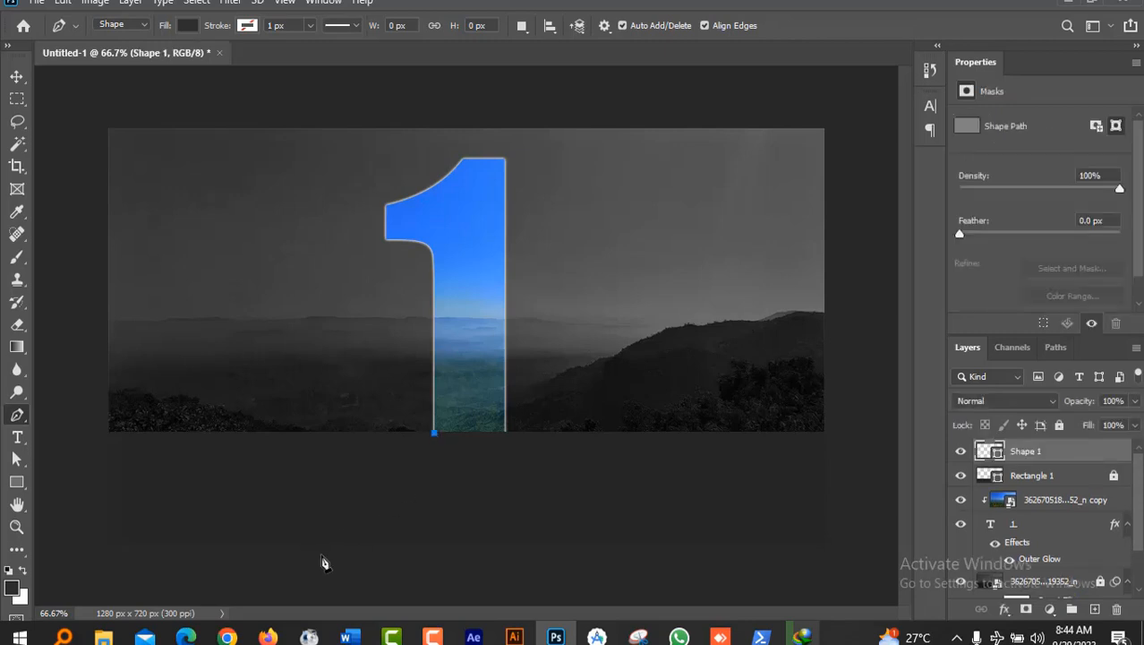
left_click(305, 554)
left_click(585, 562)
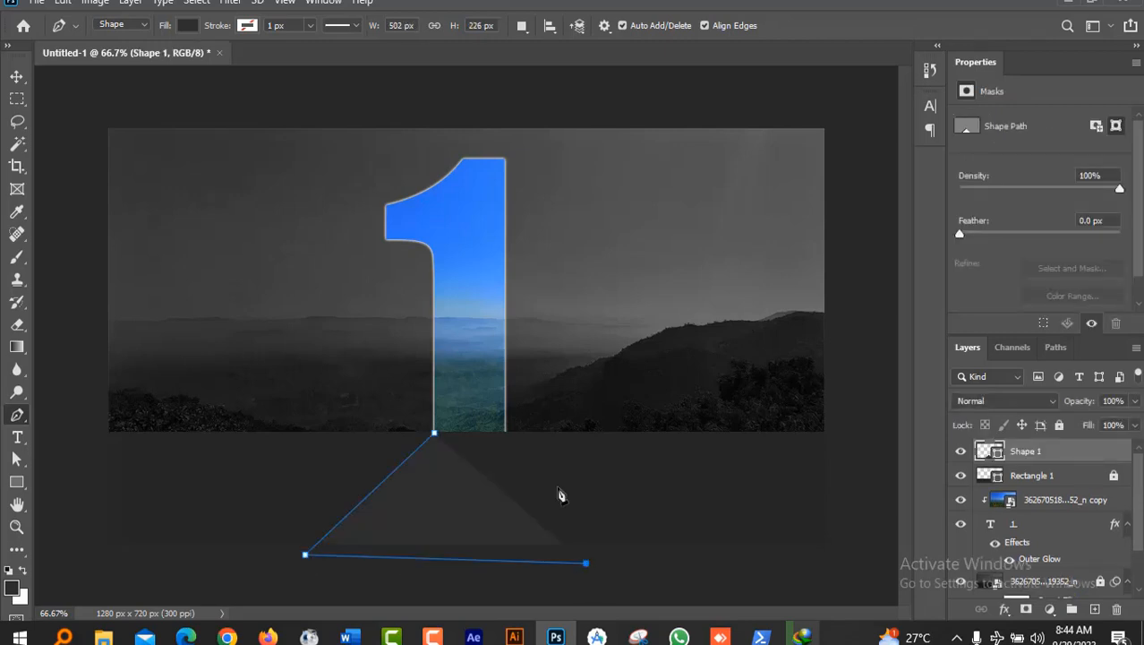
left_click(506, 434)
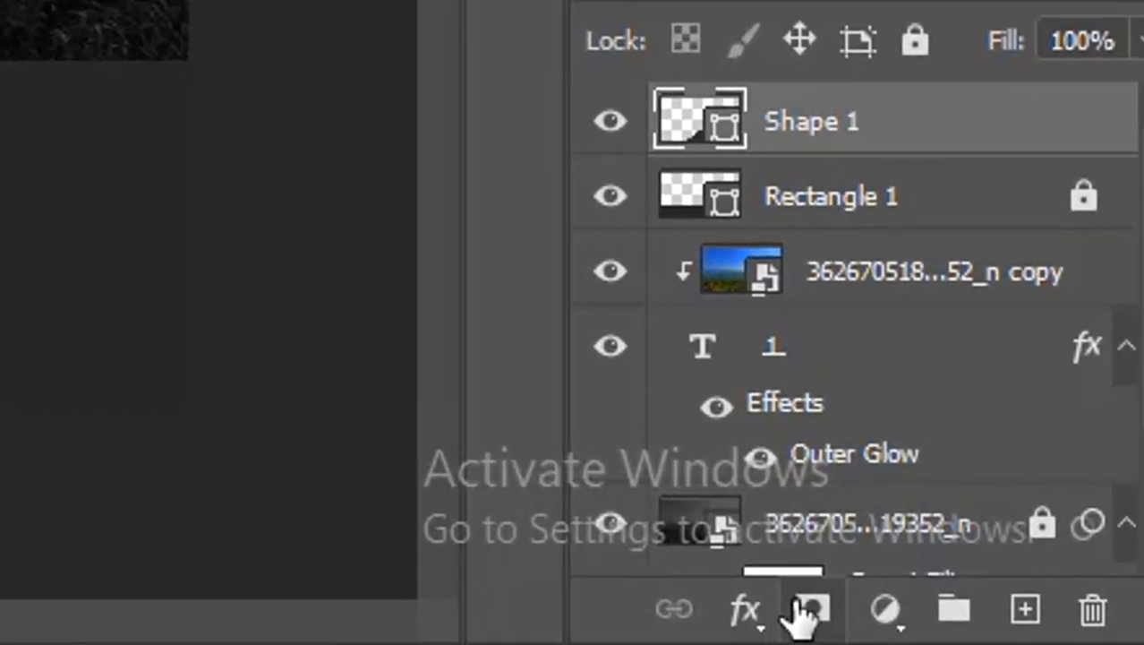
left_click(804, 609)
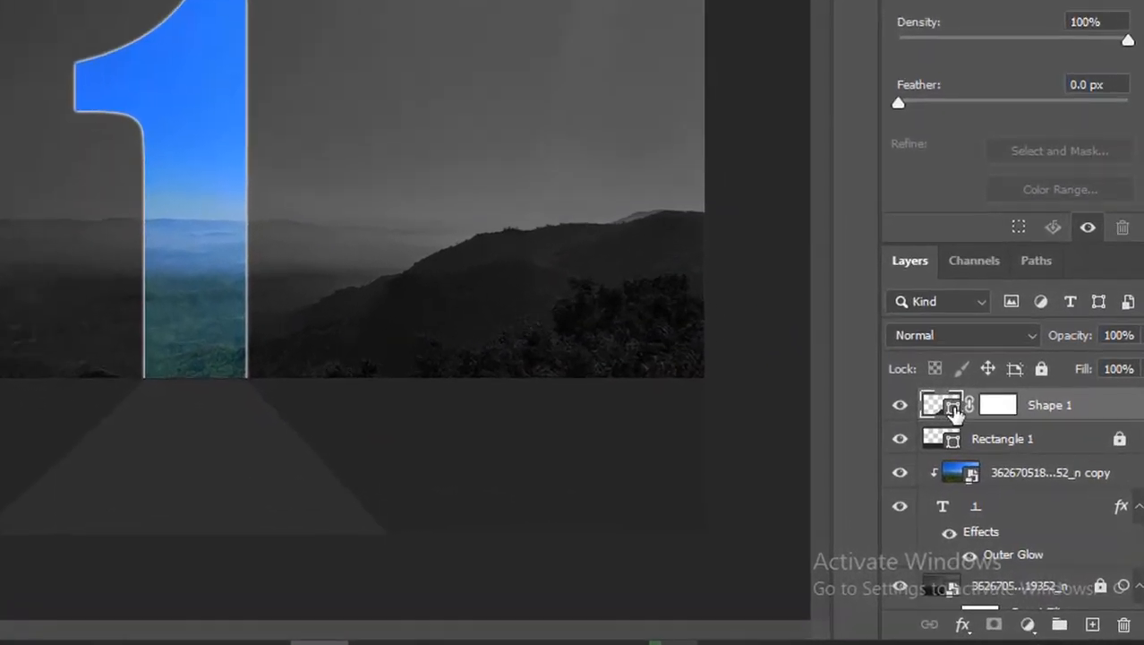
Step: Set Shape 1's fill colour to mid-grey #797979
double_click(952, 408)
left_click_drag(544, 424, 487, 383)
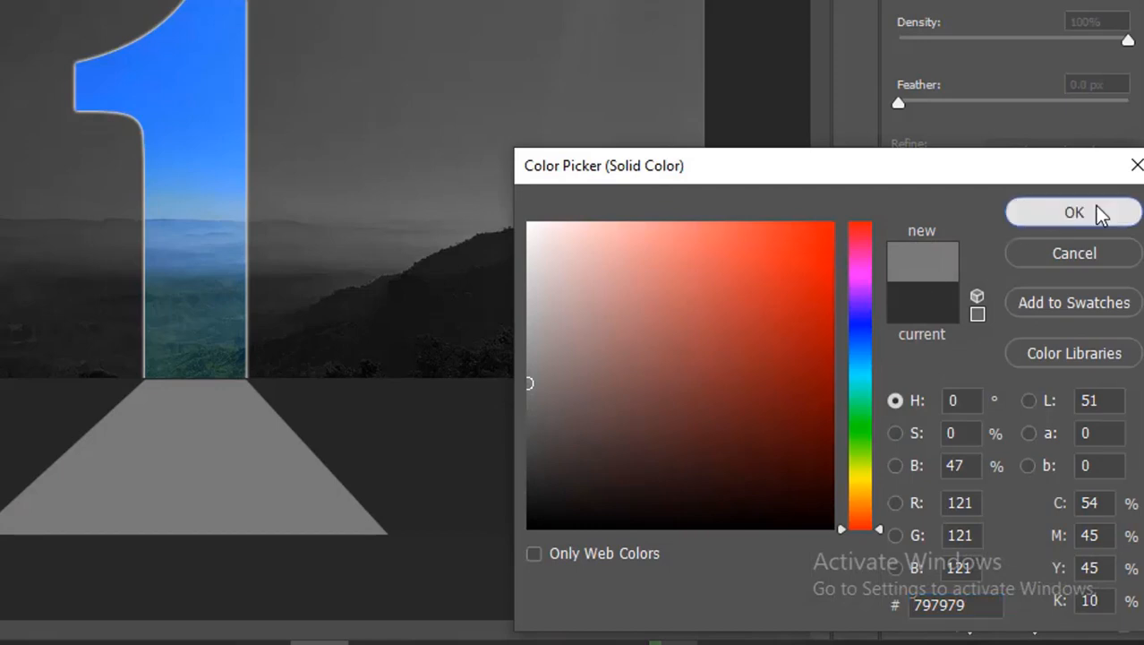
left_click(1103, 212)
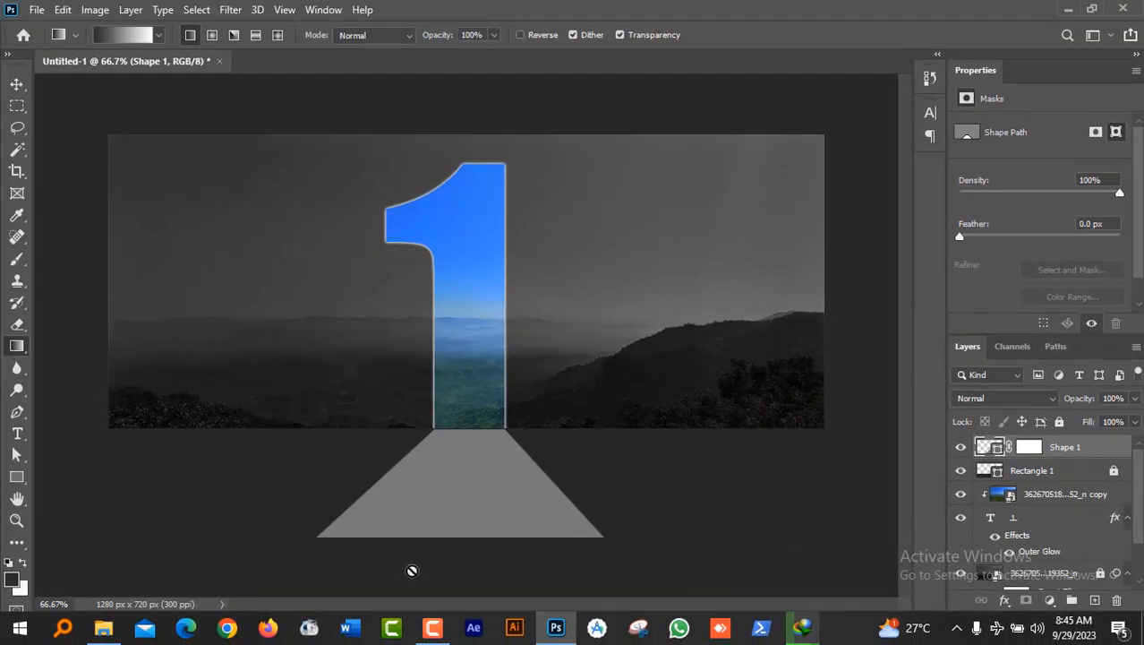
left_click(256, 388)
left_click(536, 238)
Step: Paint a dark grey gradient on Shape 1's mask so the floor darkens toward its bottom
left_click(1031, 450)
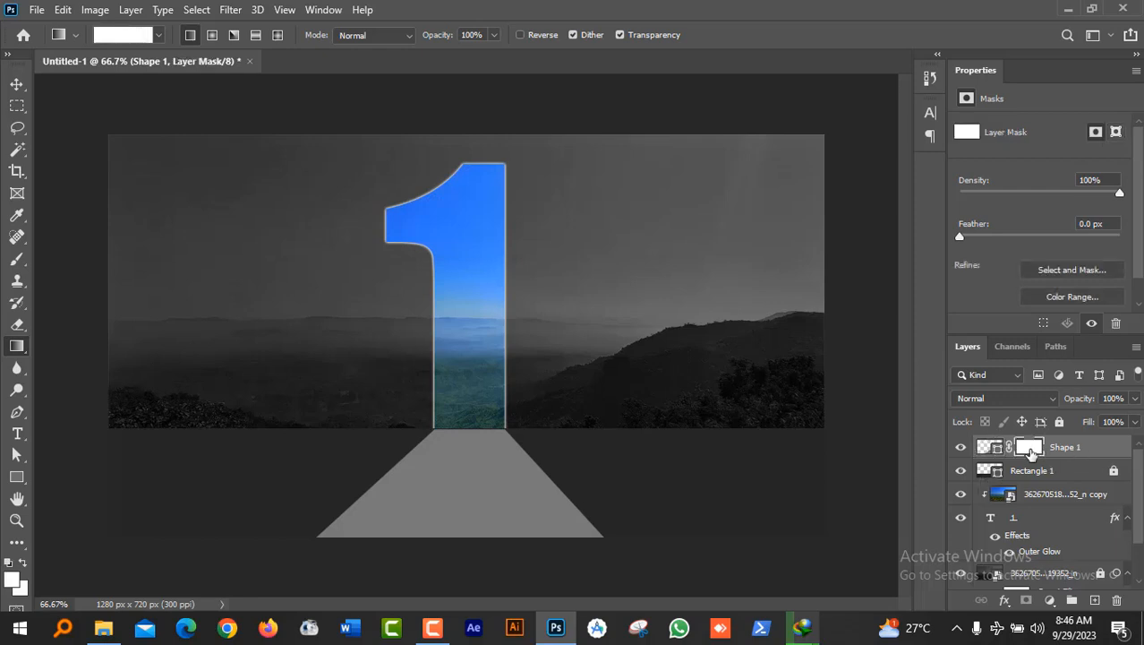
left_click_drag(456, 498, 464, 570)
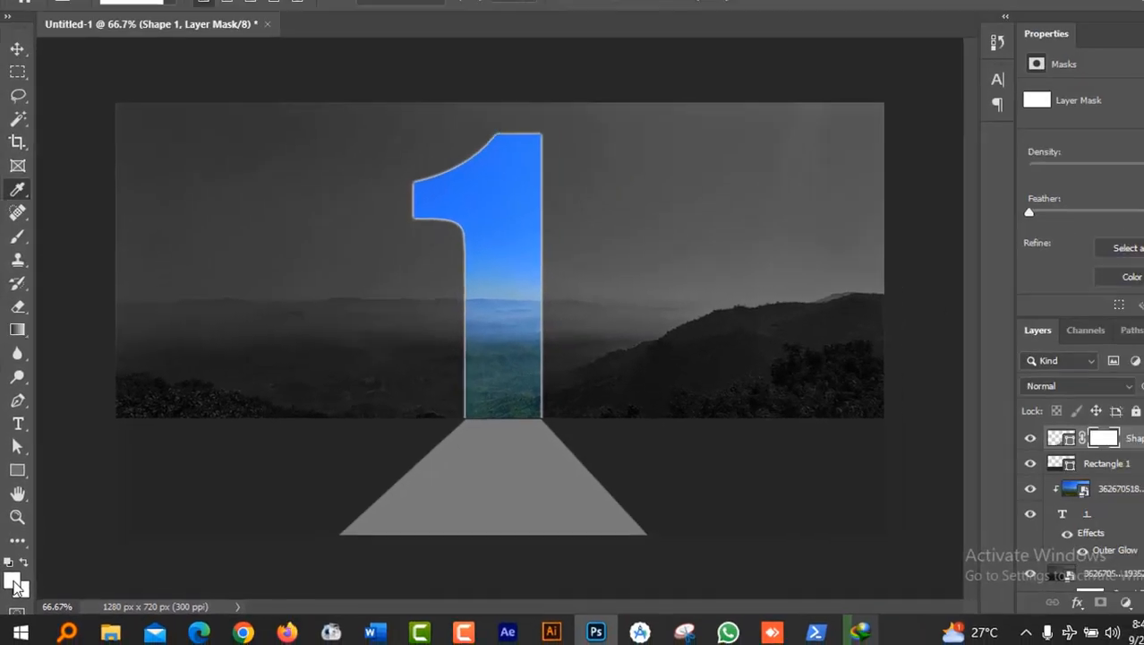
left_click(14, 588)
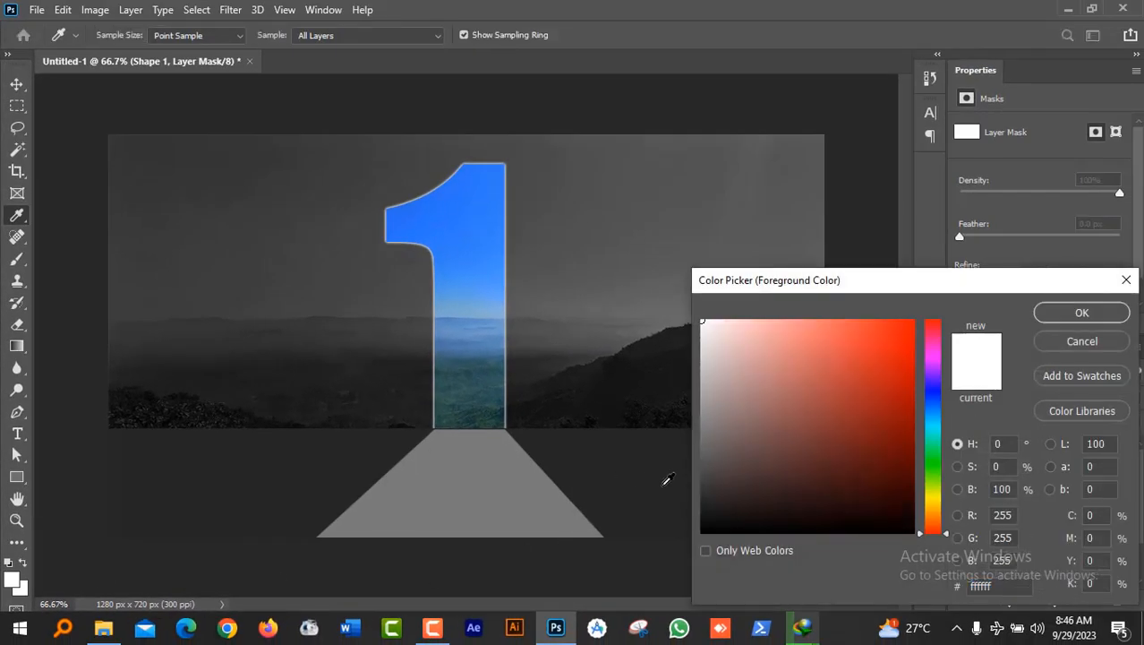
left_click(704, 492)
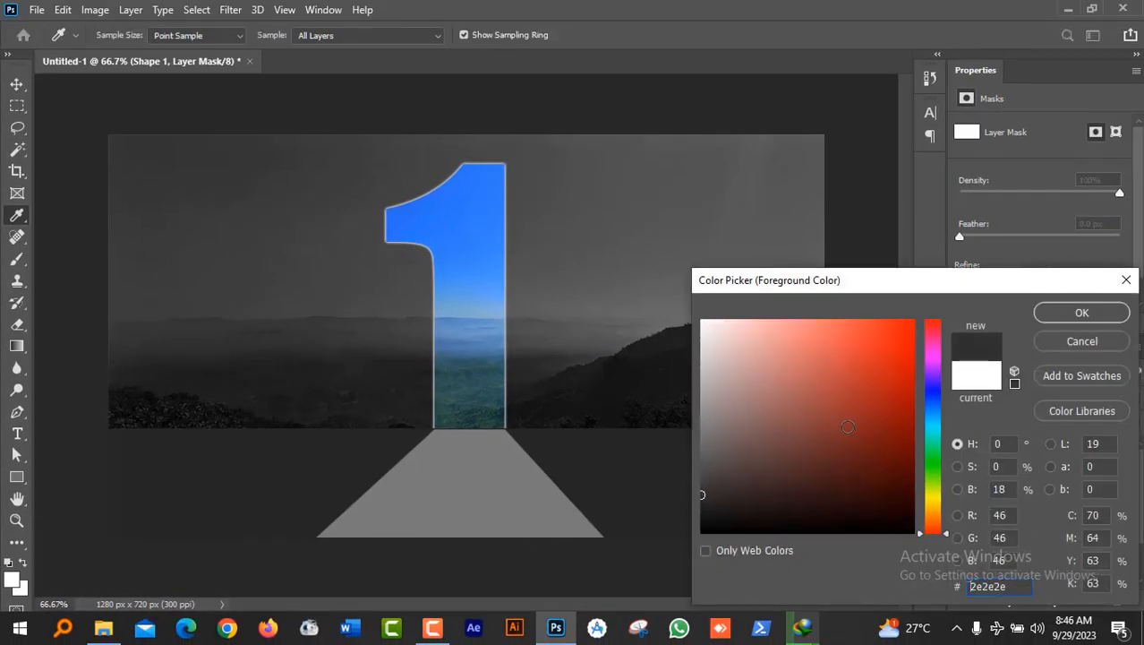
left_click(1082, 311)
key("g")
left_click_drag(463, 541, 463, 353)
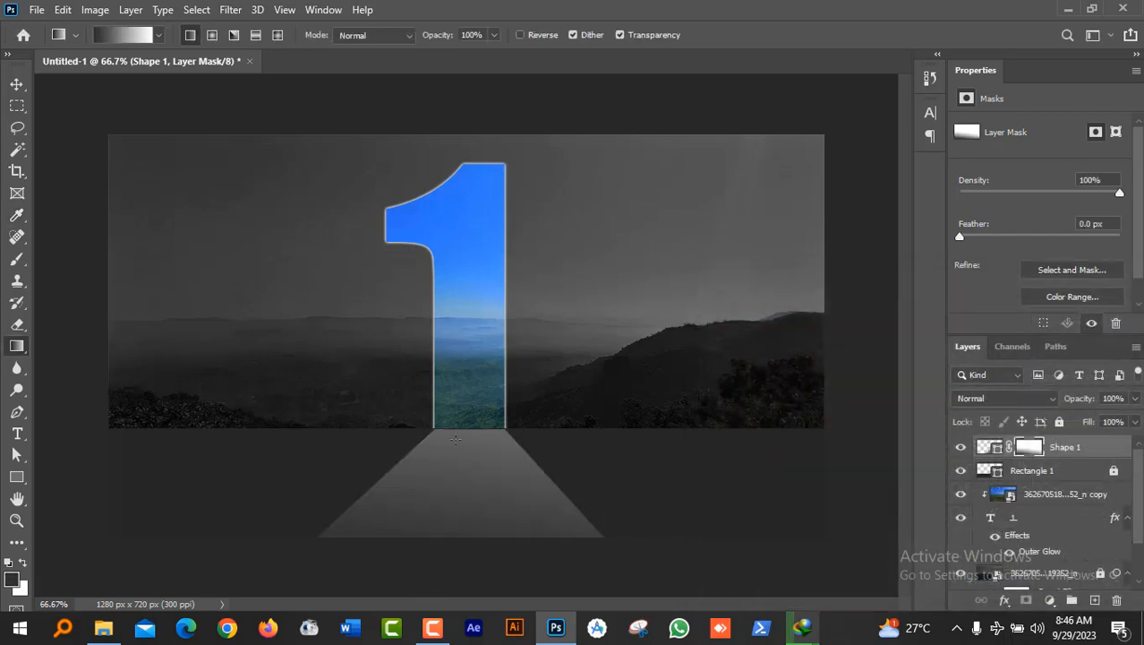
left_click_drag(472, 484, 469, 538)
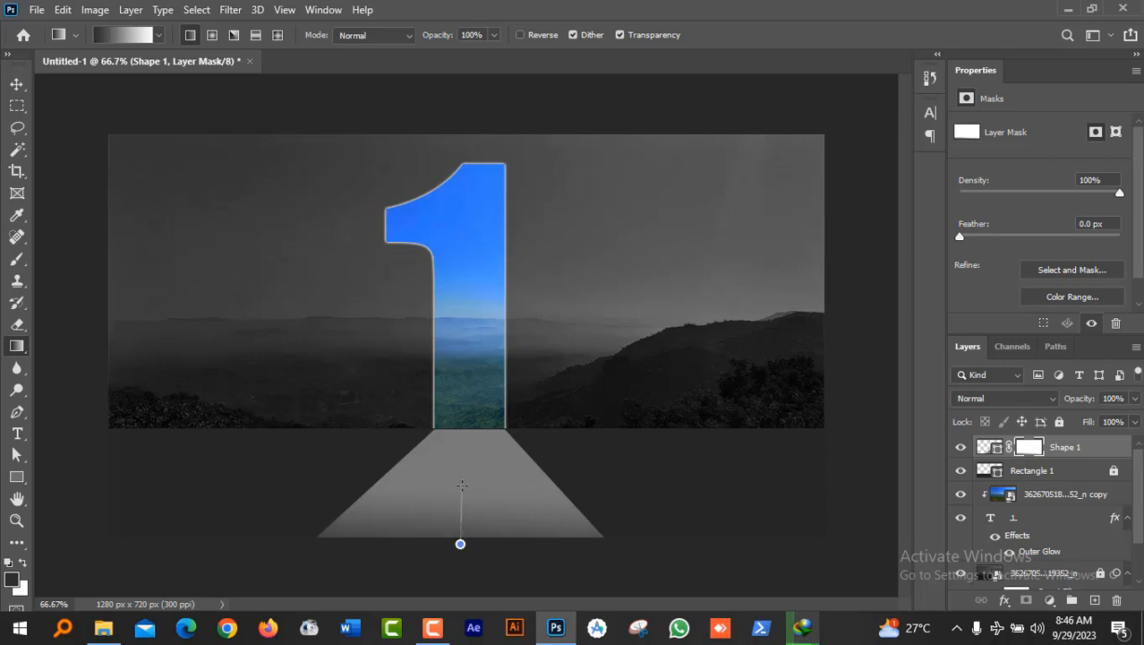
left_click_drag(461, 543, 460, 524)
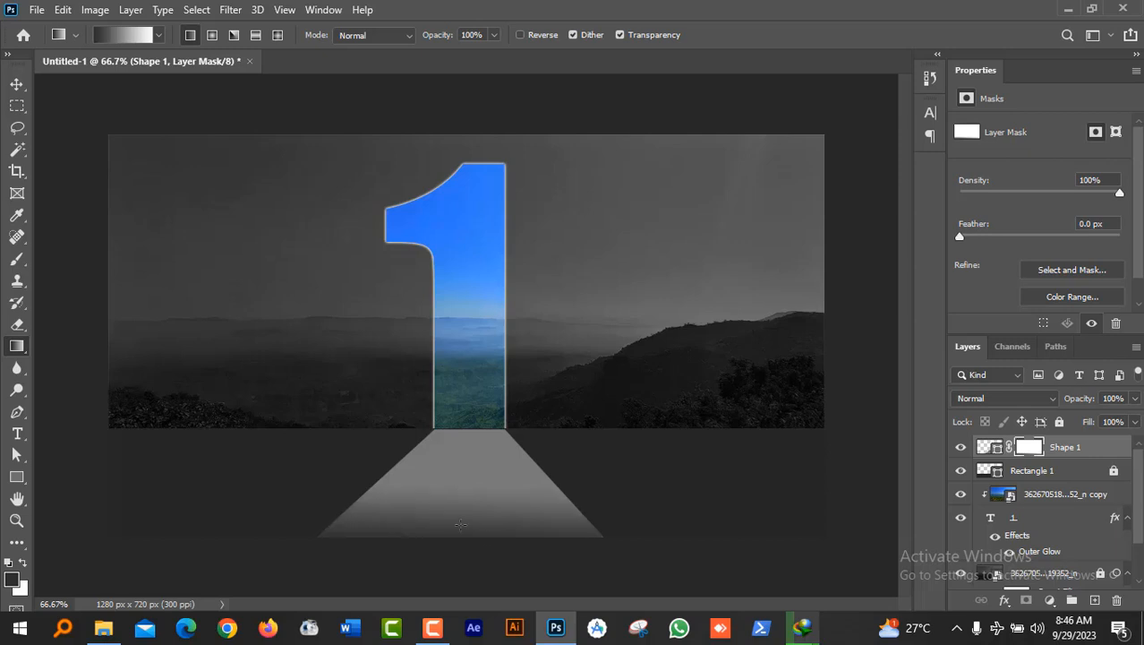
left_click(16, 84)
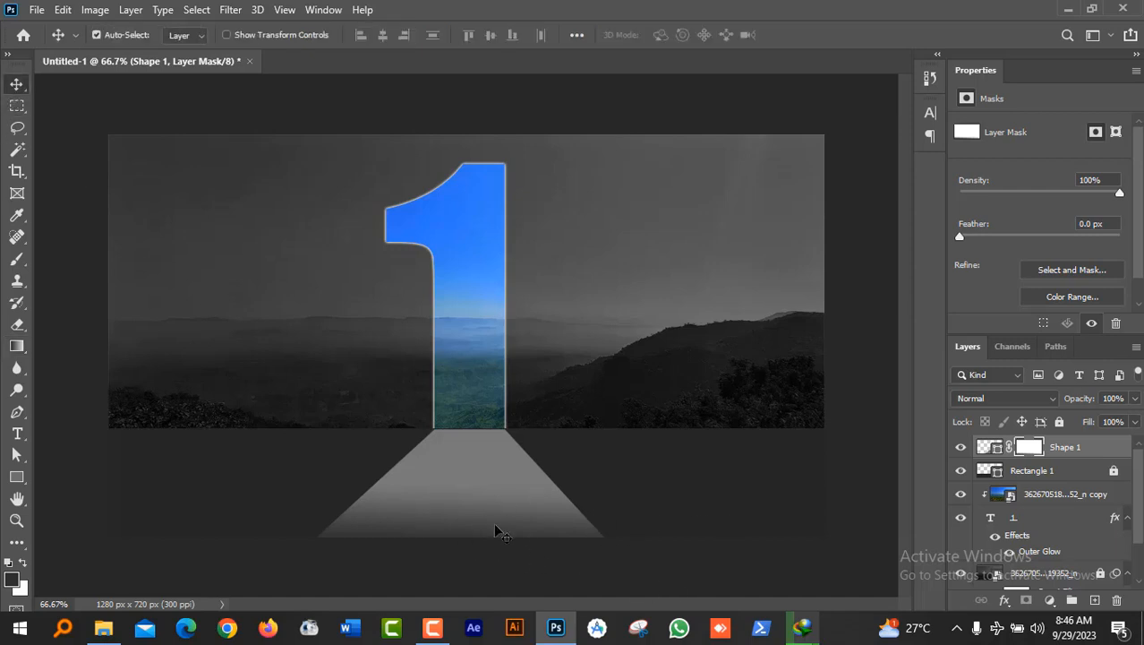
Step: Drag the grey path's bottom-left and bottom-right anchors outward, widening its base to about 746 px
left_click(16, 455)
left_click(513, 523)
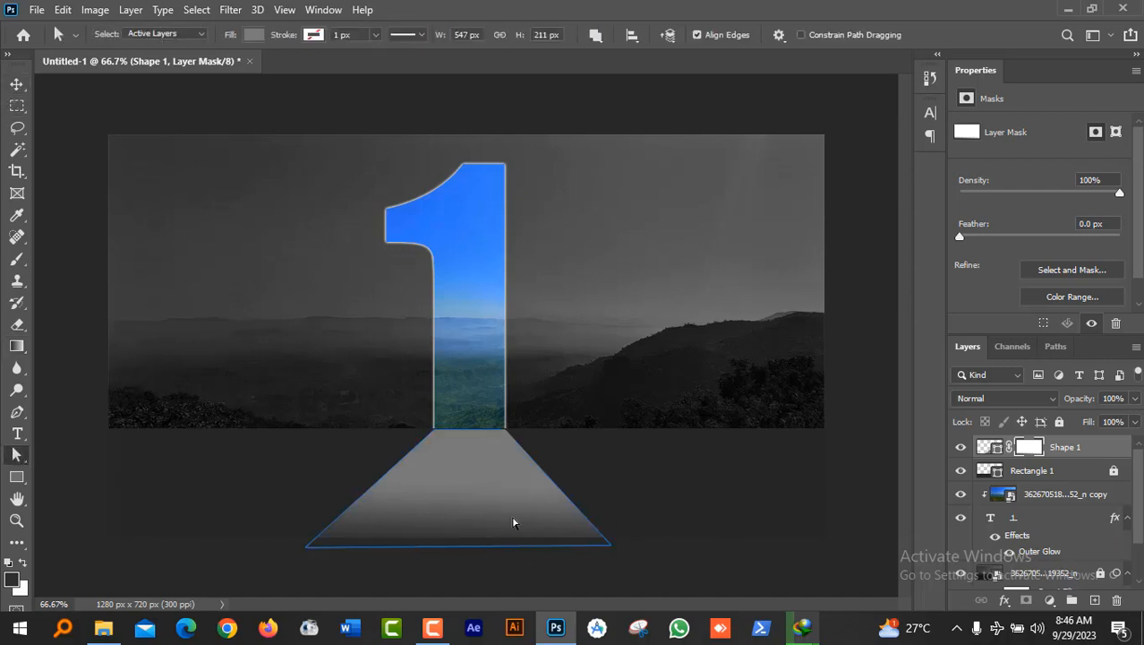
left_click(598, 546)
left_click_drag(611, 548, 667, 549)
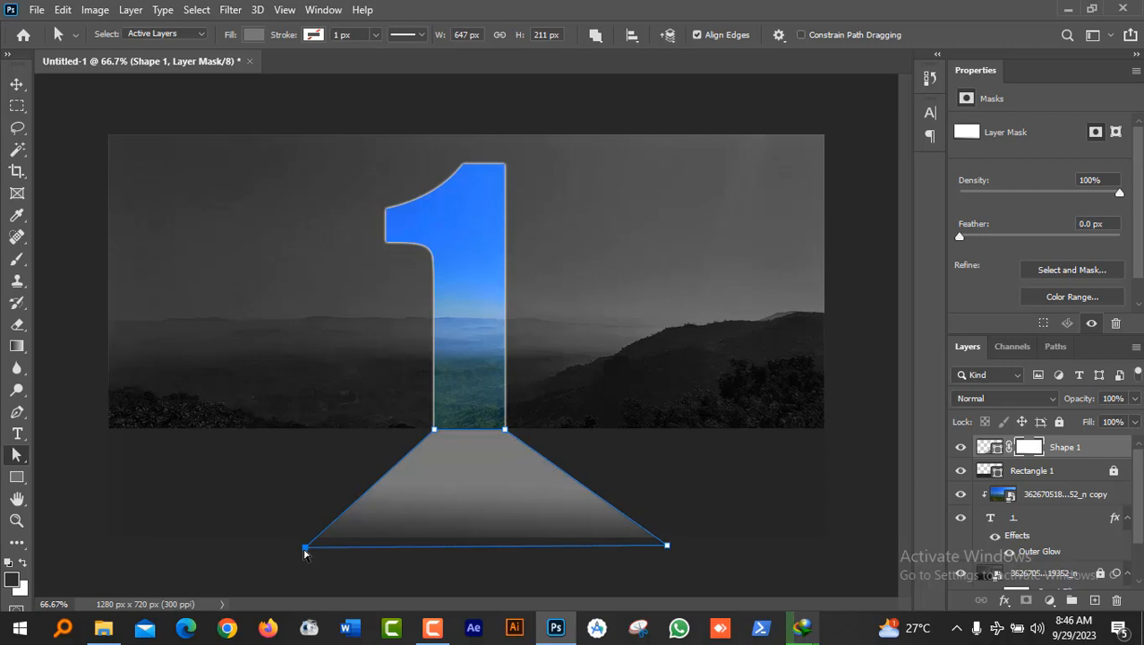
left_click_drag(304, 553, 250, 554)
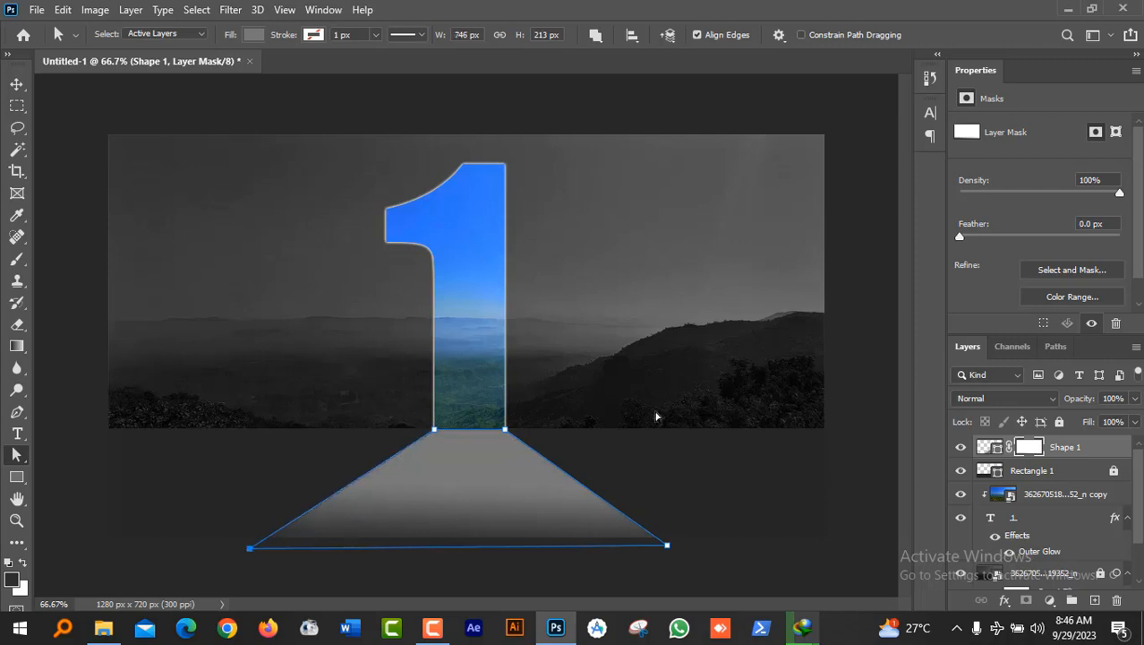
left_click(16, 84)
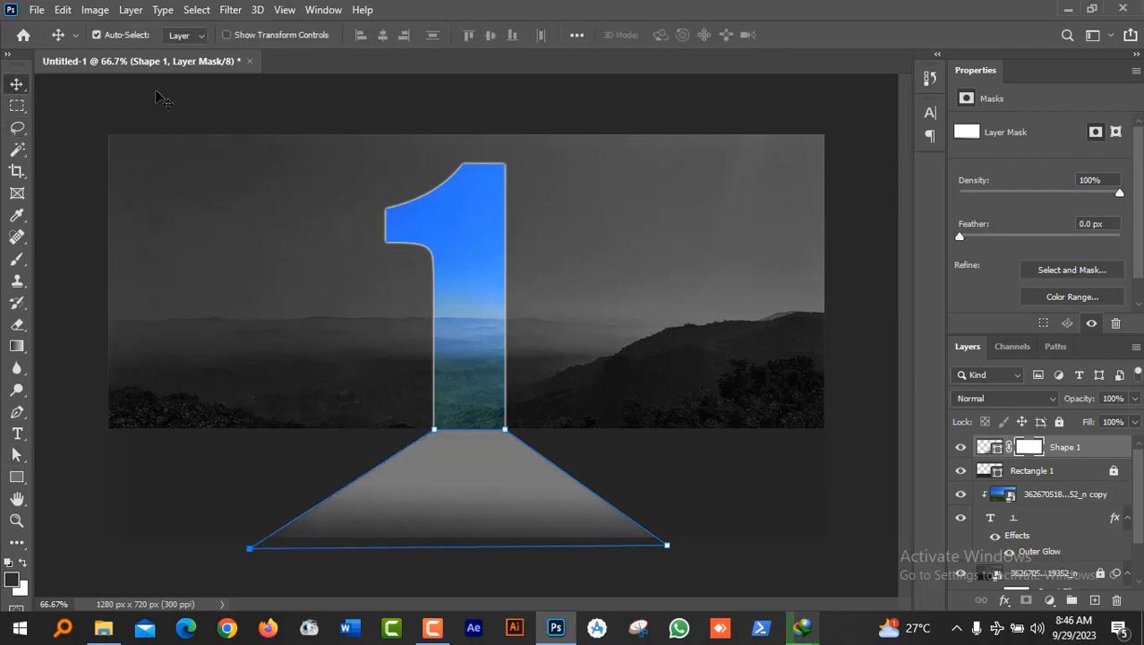
left_click(170, 109)
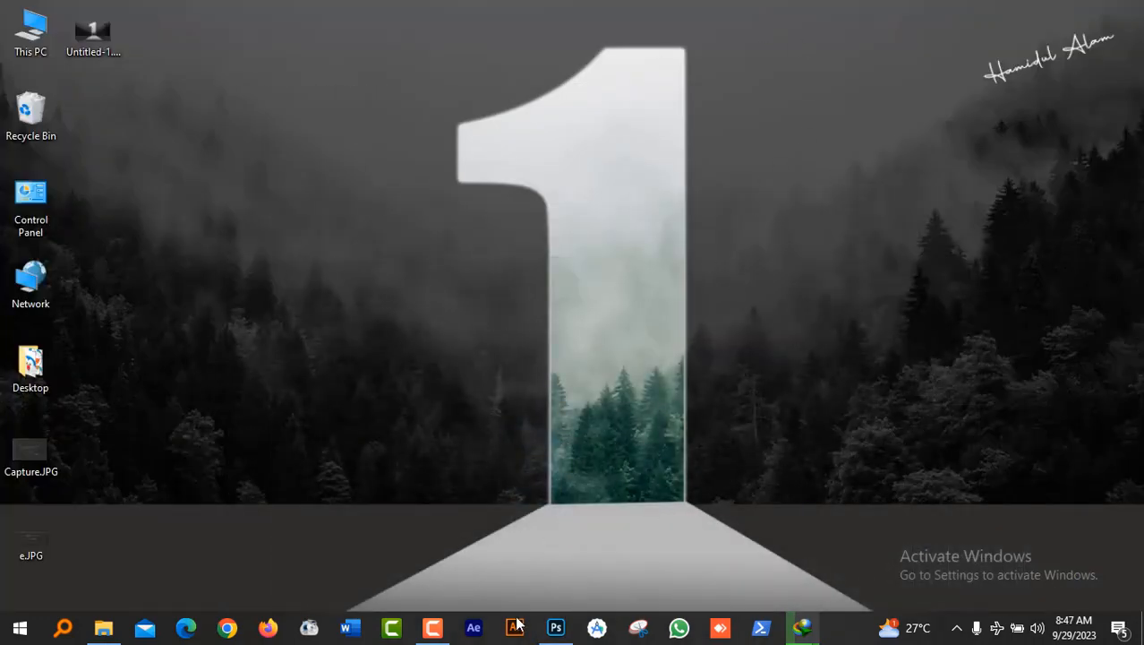
left_click(556, 627)
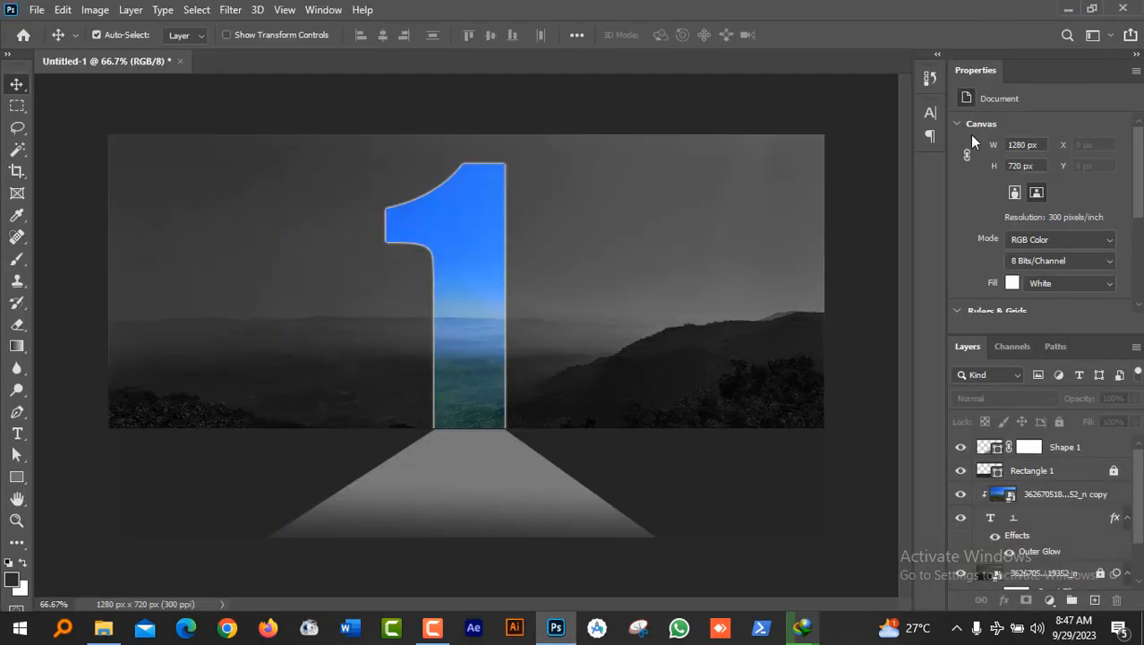
Step: Recolour Shape 1's path fill to grey #ababab, then return to the Wallpaper folder in File Explorer
left_click(1067, 10)
left_click(556, 626)
double_click(999, 448)
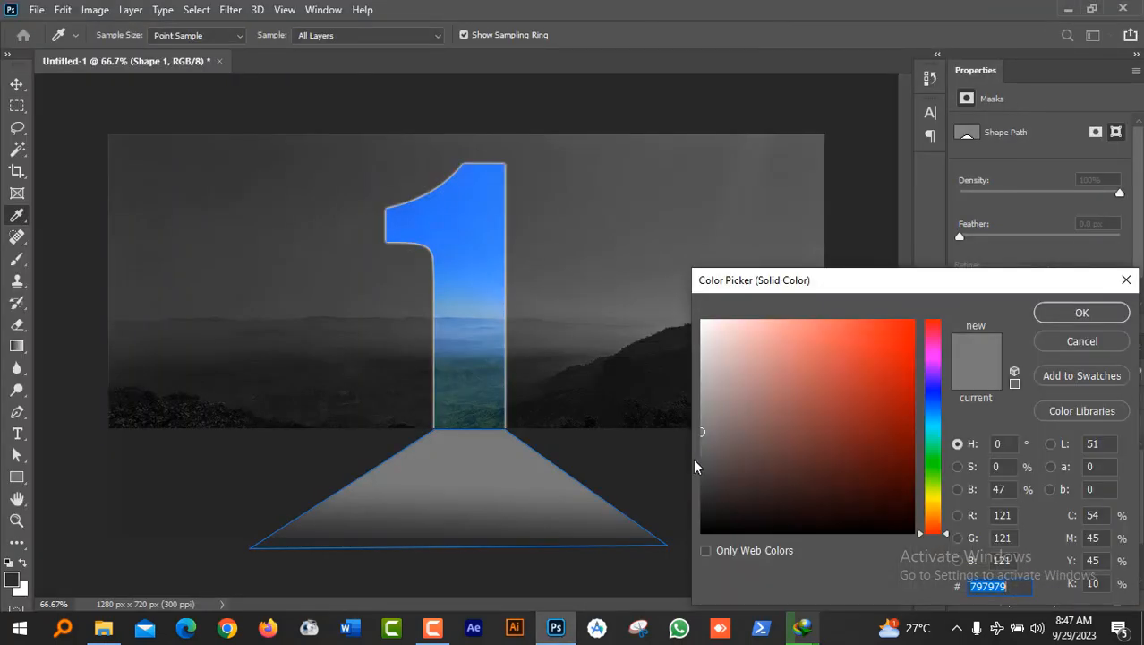
mouse_move(704, 399)
left_mouse_down()
mouse_move(697, 362)
mouse_move(696, 389)
left_mouse_up()
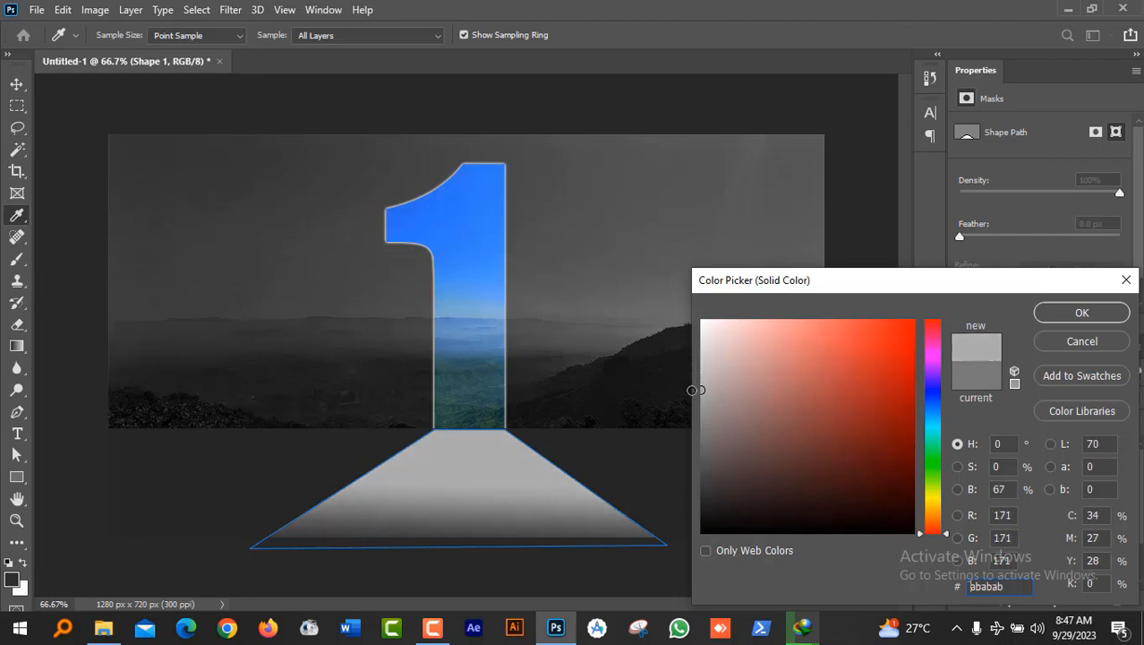
left_click(1082, 313)
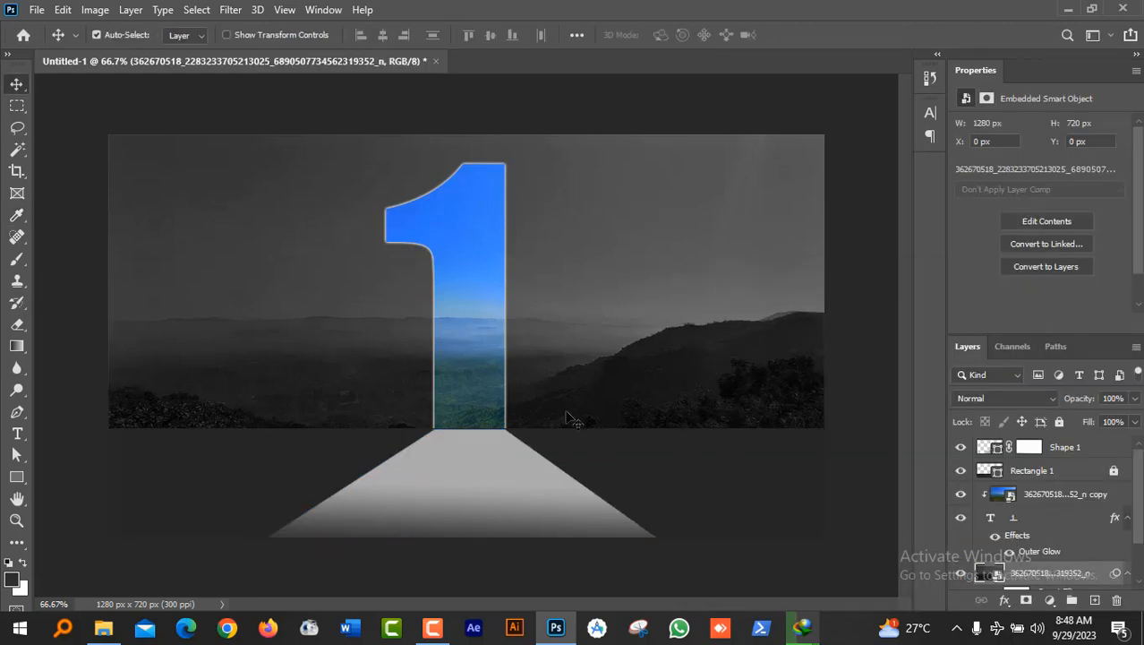
left_click(104, 627)
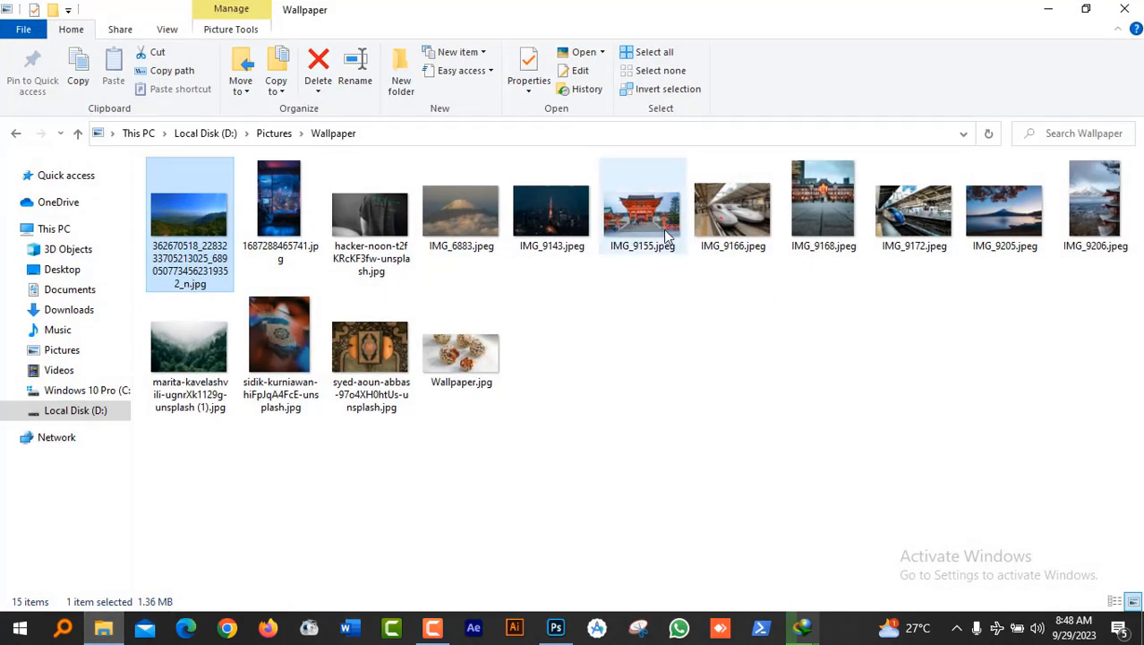
Step: Drag the misty green forest JPG from the Wallpaper folder onto the Photoshop canvas
left_click(180, 340)
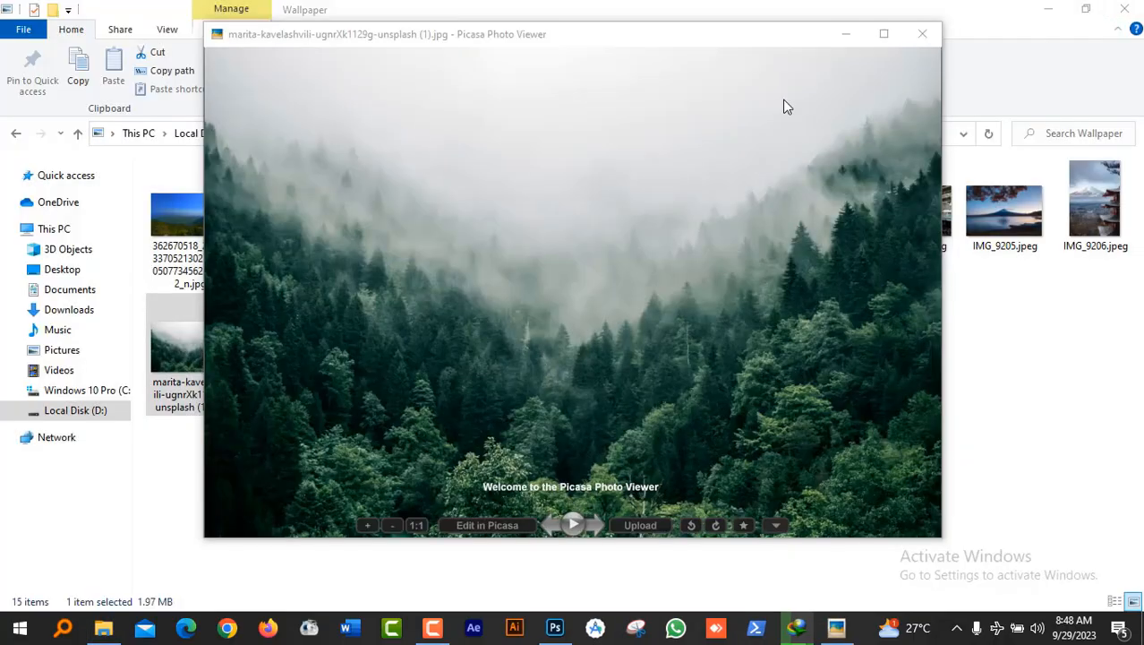
left_click(921, 31)
left_click_drag(202, 346, 481, 418)
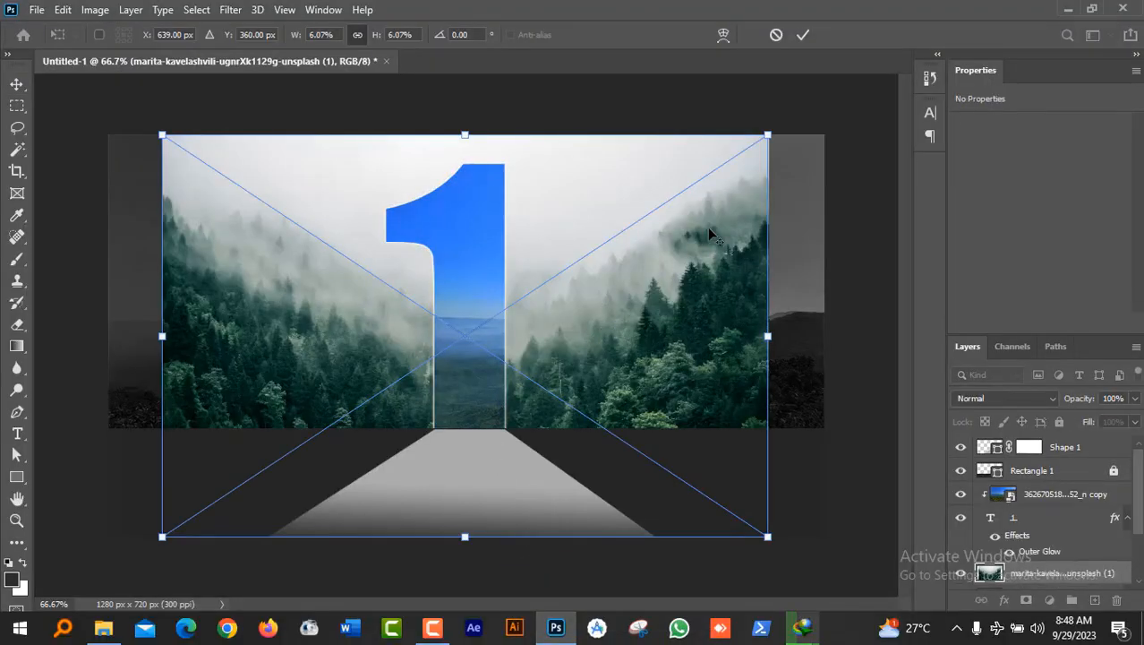
Step: Scale the forest photo up to 1298 × 862 px, duplicate it, and hide the copy
left_click_drag(766, 133, 838, 111)
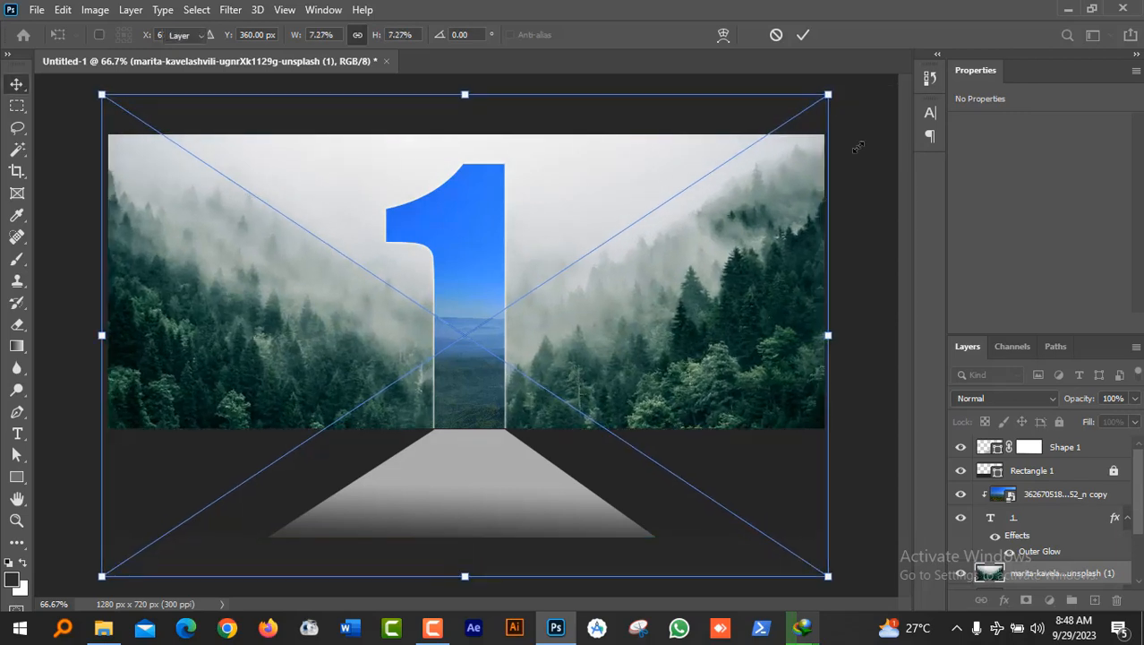
key("Return")
key("ctrl+j")
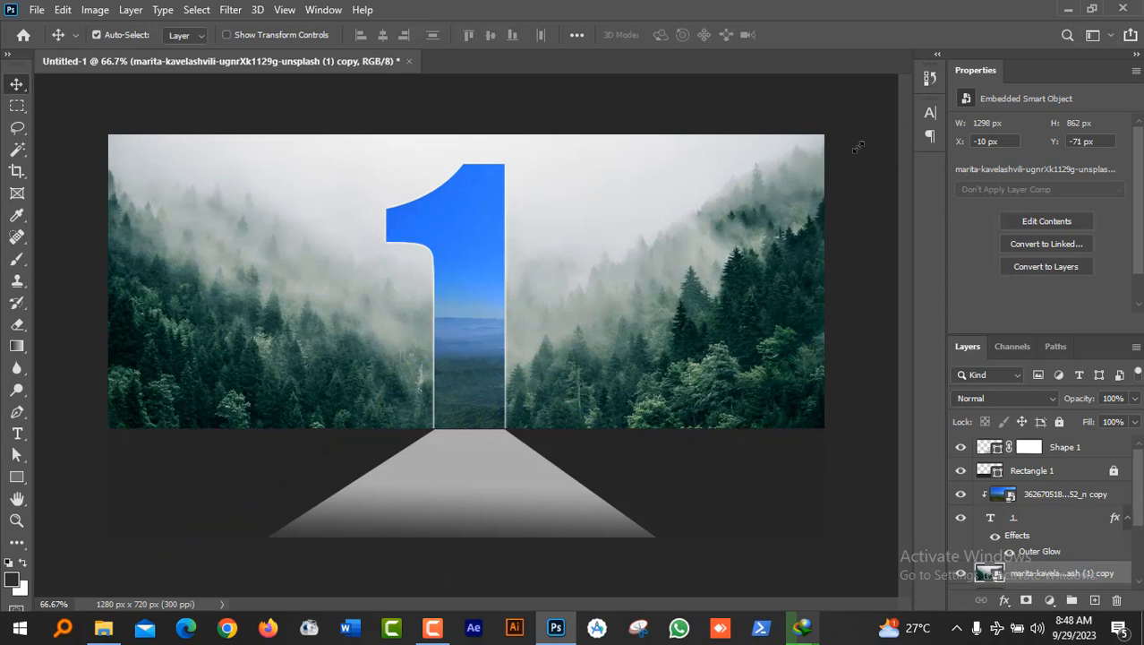
scroll(1092, 550, "down", 2)
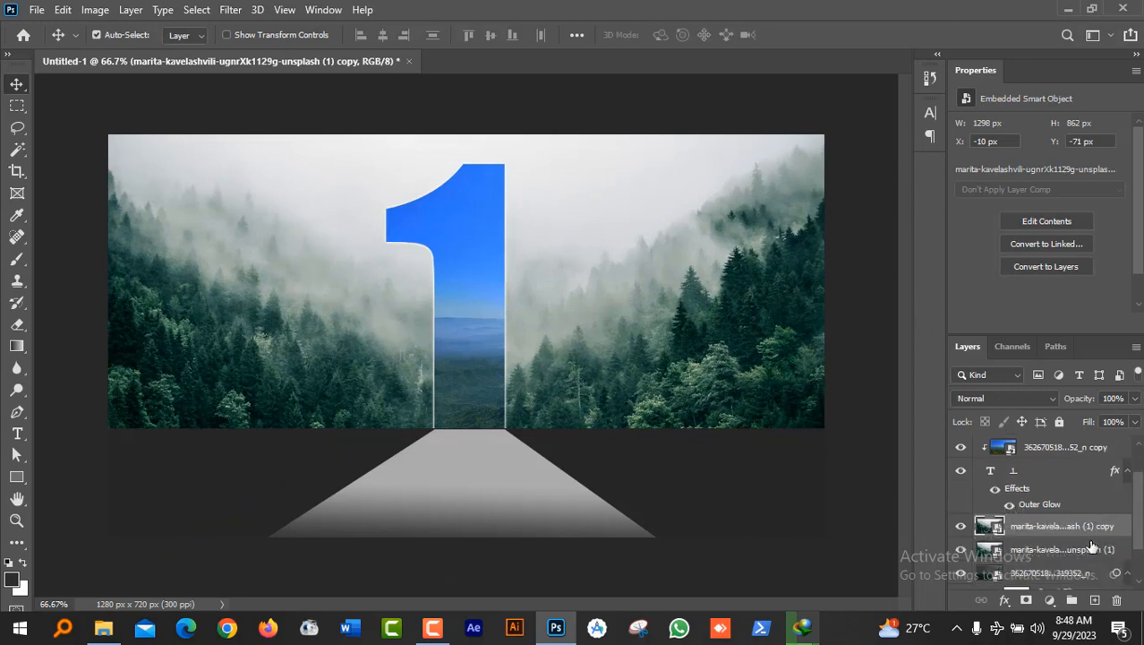
scroll(1092, 548, "down", 2)
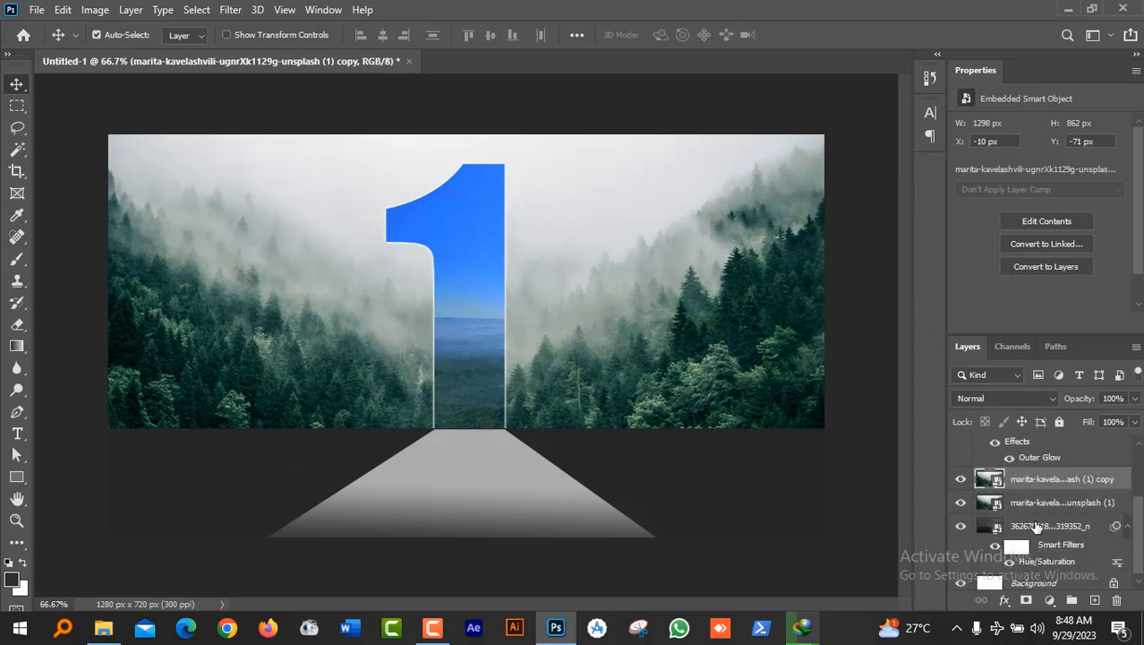
left_click(960, 482)
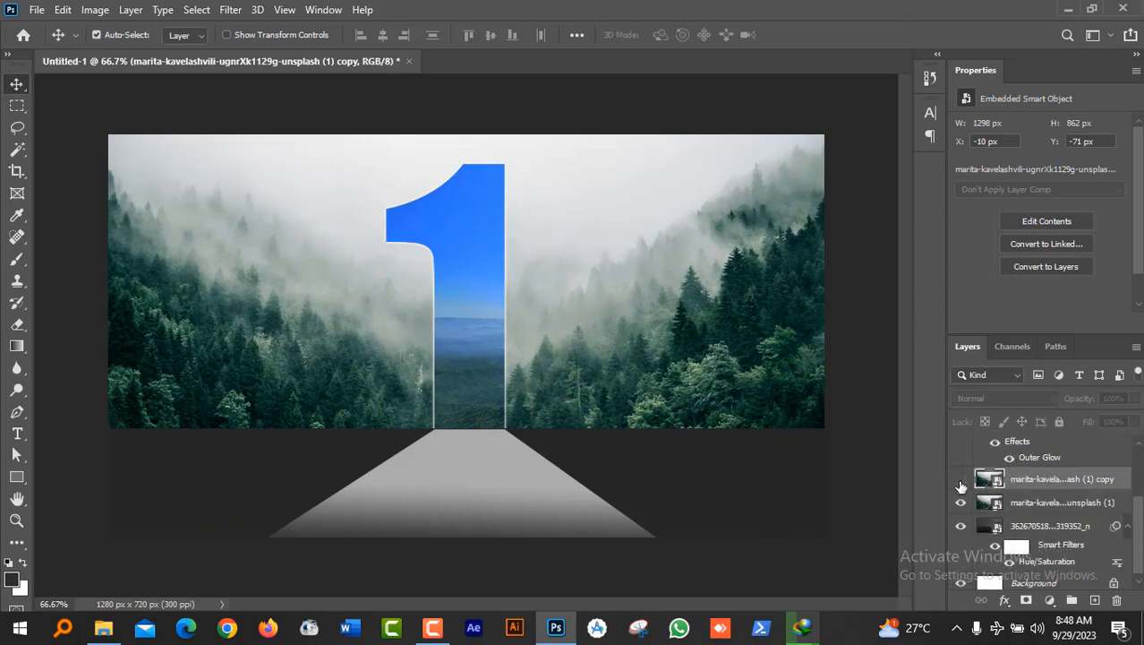
left_click(1049, 504)
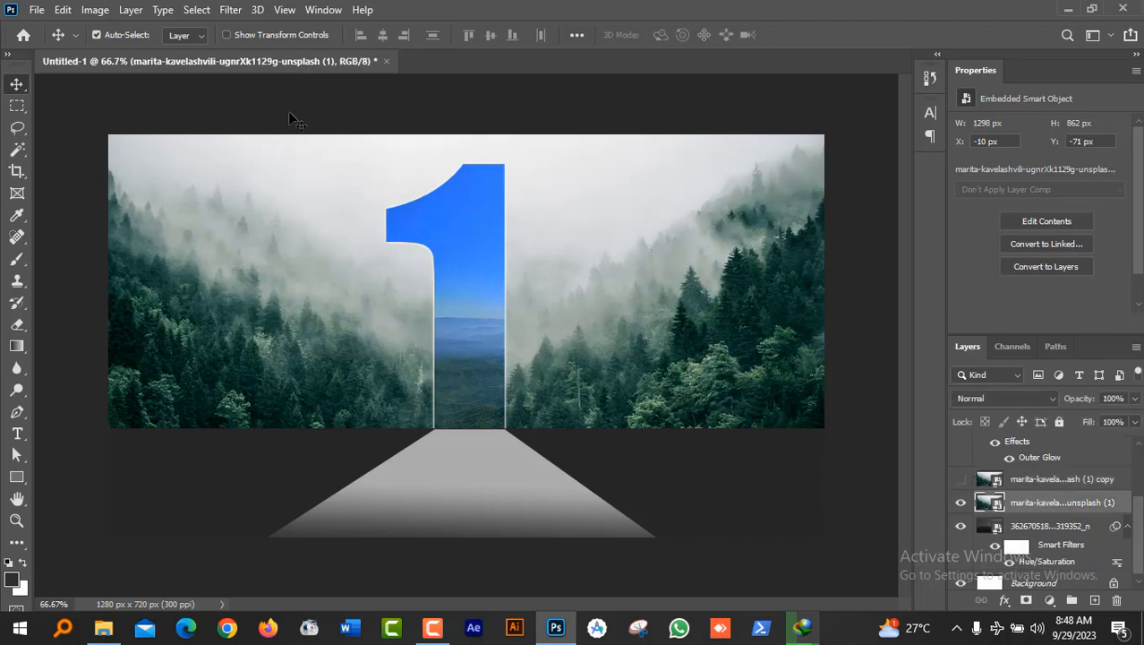
Step: Apply Hue/Saturation with Saturation -100 and Lightness -60 to the forest photo layer
left_click(94, 10)
mouse_move(173, 50)
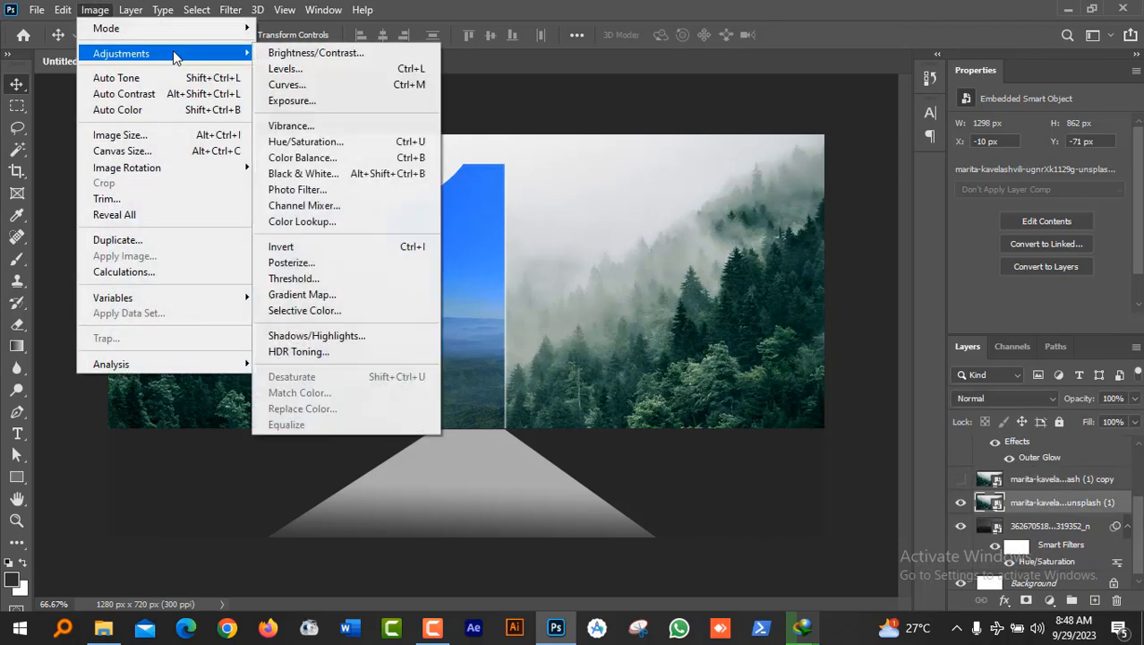
left_click(370, 142)
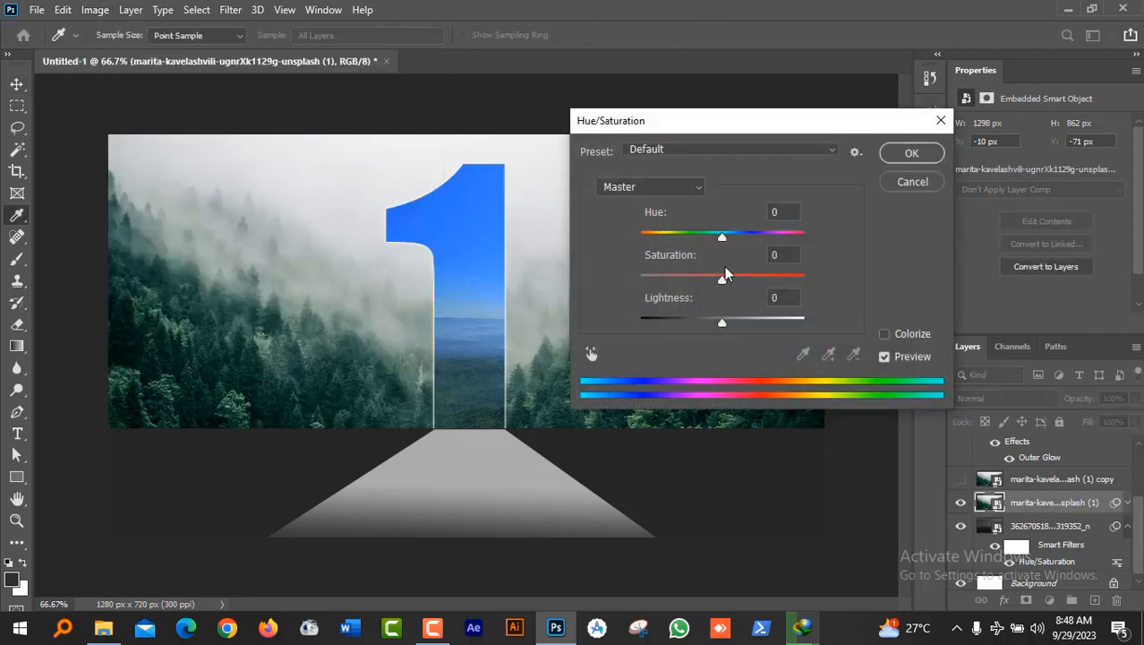
left_click_drag(724, 281, 612, 307)
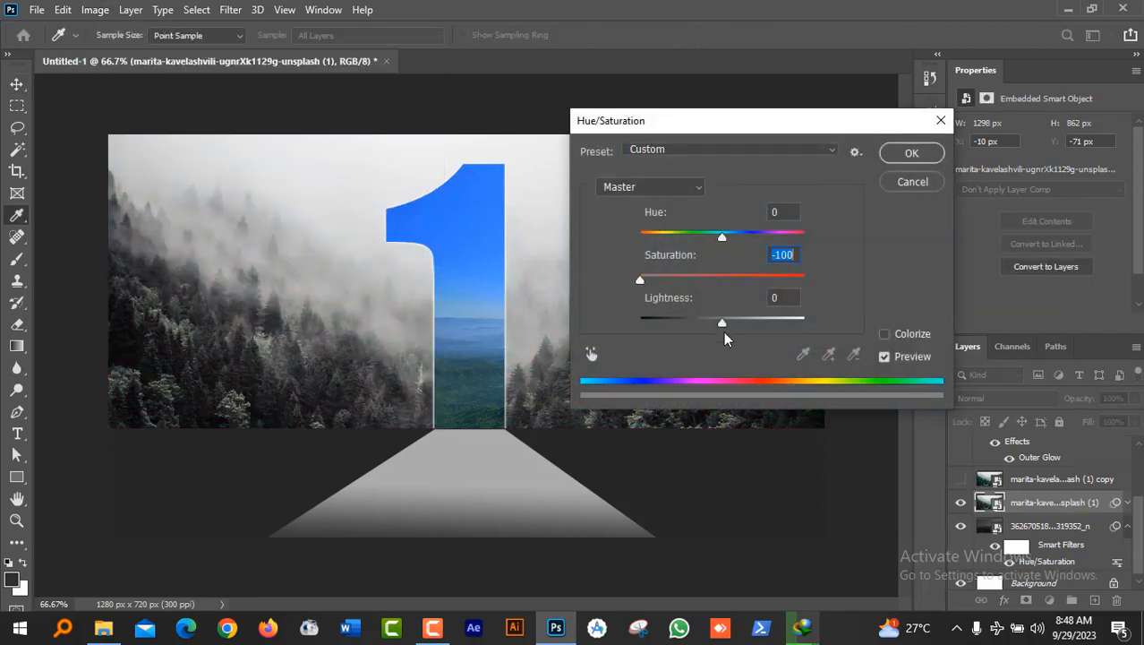
left_click_drag(724, 328, 676, 337)
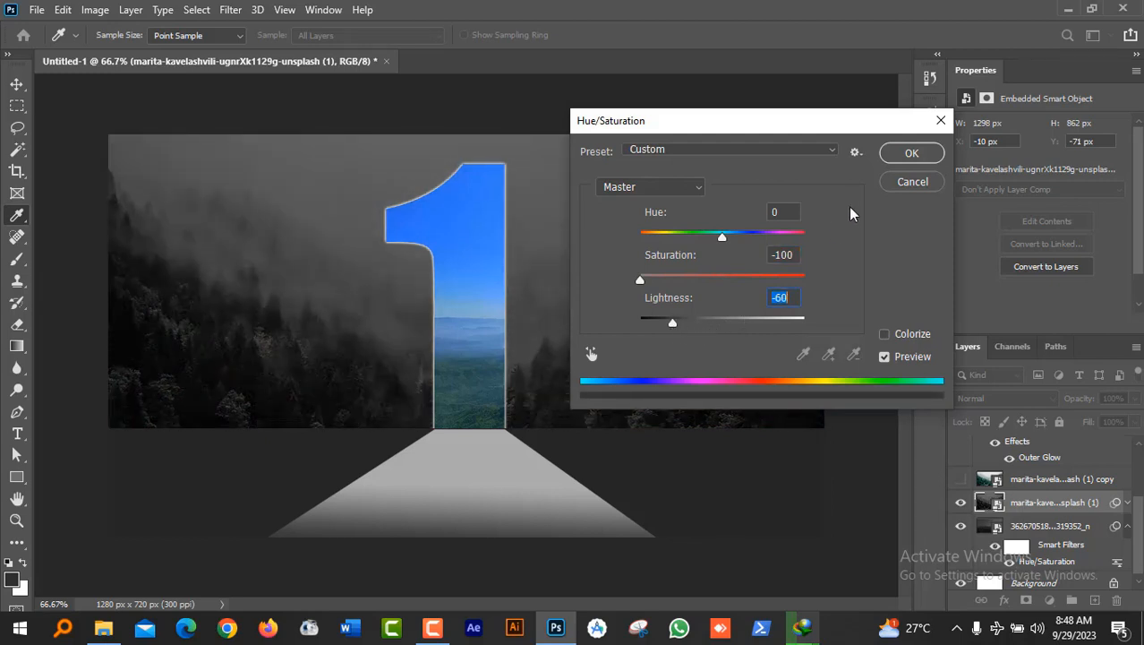
left_click(910, 154)
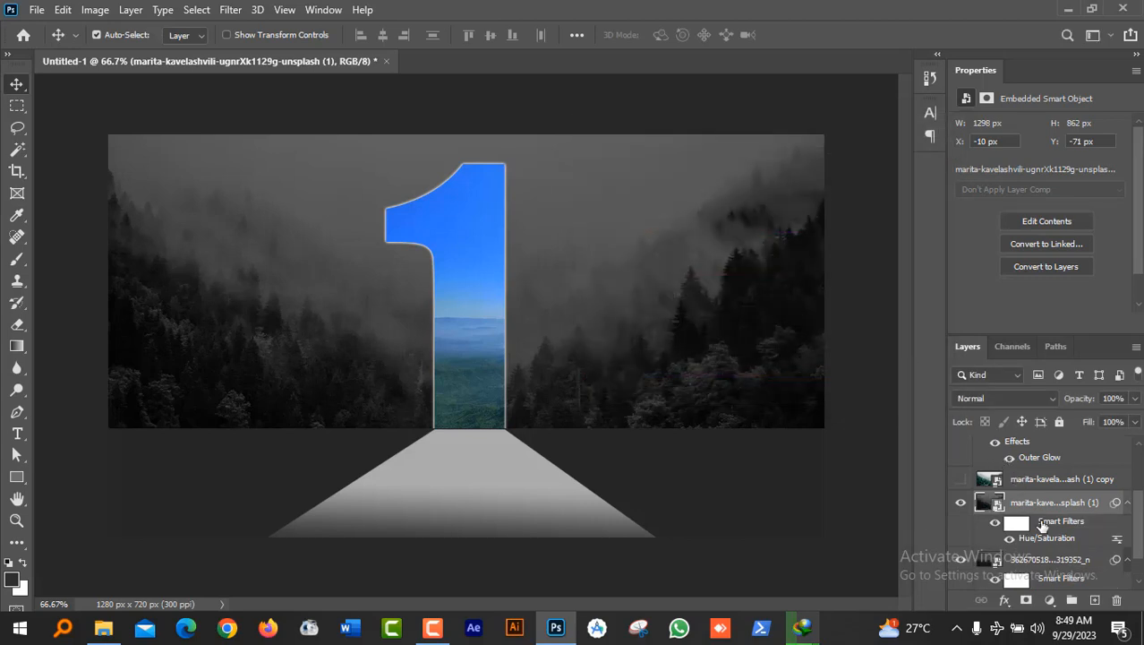
Step: Lock the greyed forest layer with Lock All
left_click(1059, 421)
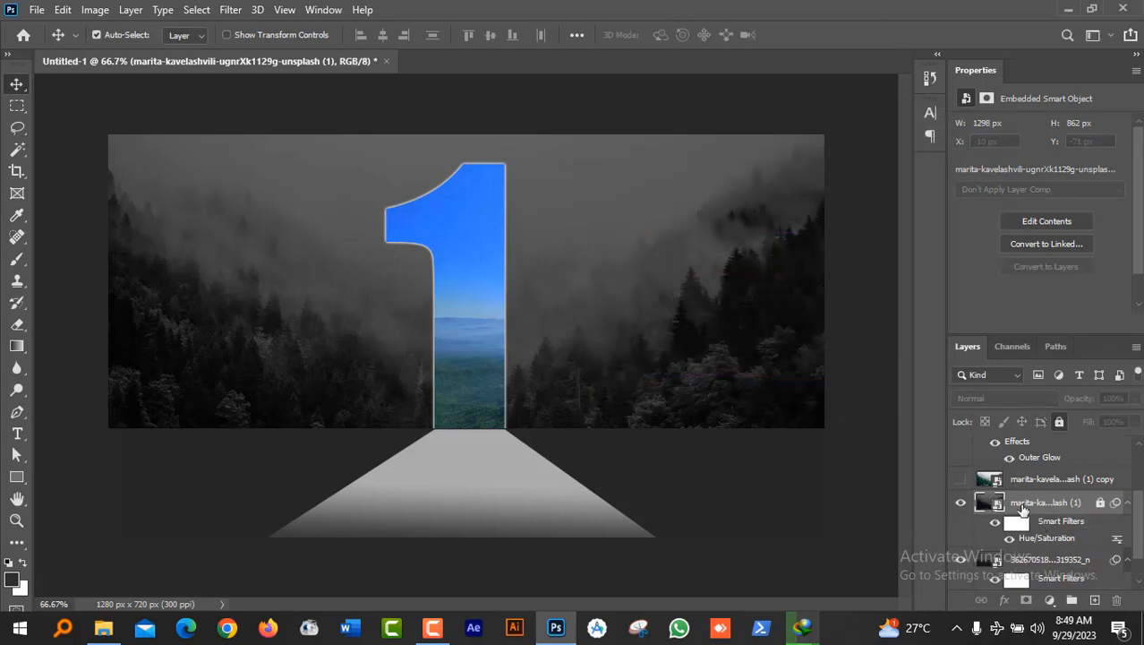
scroll(1040, 491, "up", 1)
scroll(1048, 493, "up", 1)
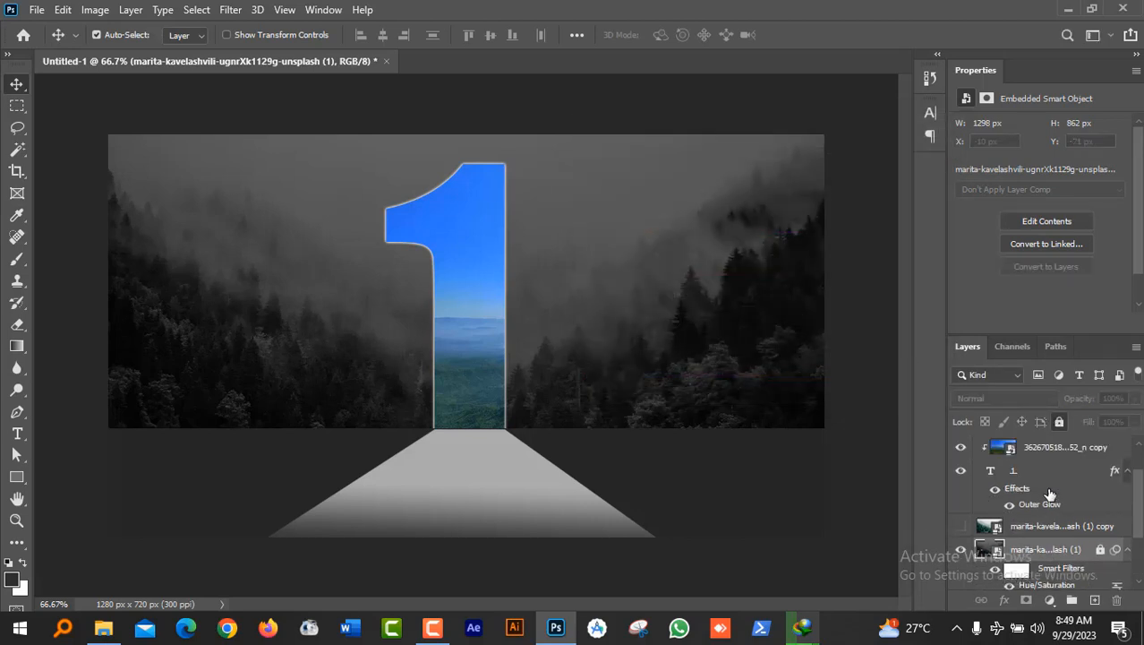
Step: Clip the colour forest copy into the numeral 1 and hide the blue landscape layer
left_click_drag(1055, 532, 1047, 473)
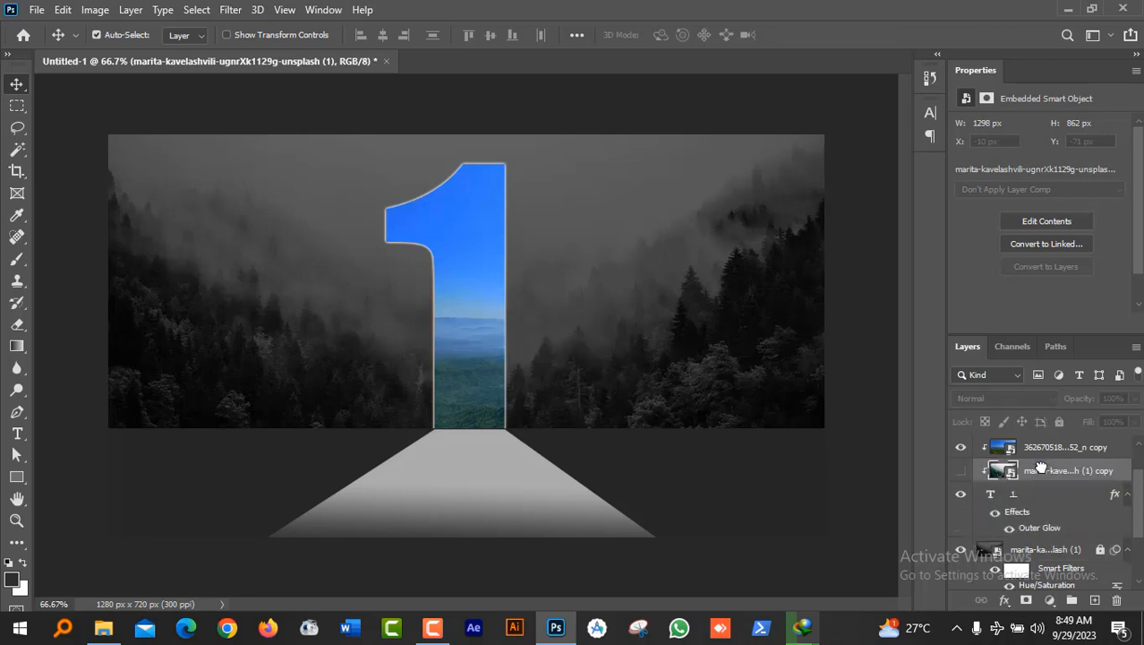
left_click(958, 447)
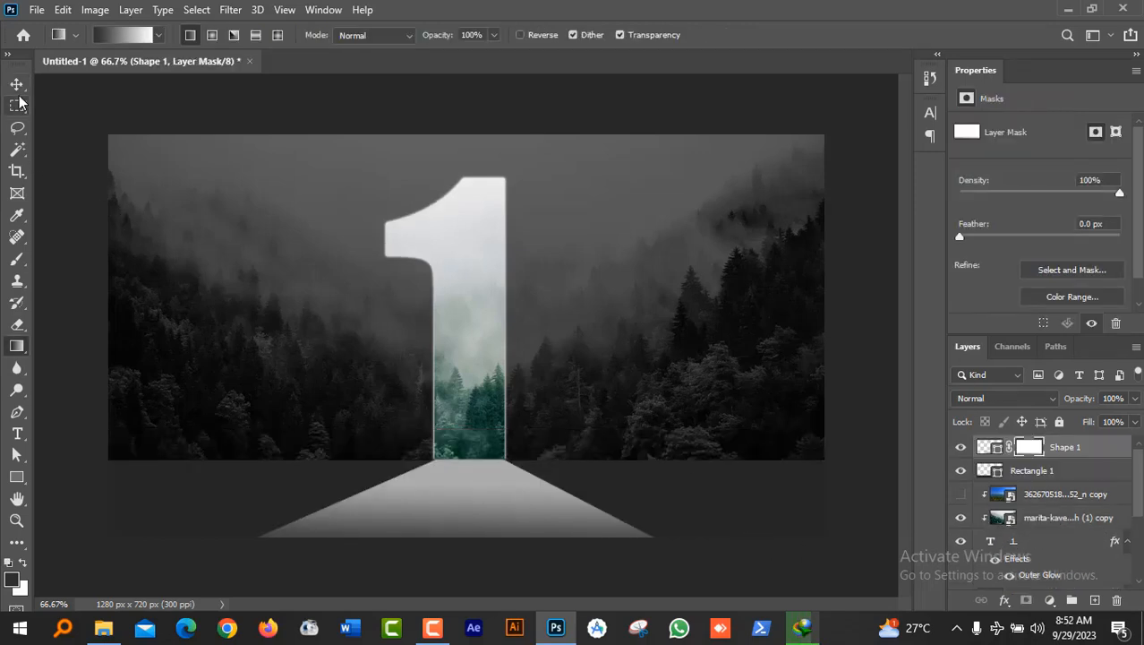
left_click(18, 86)
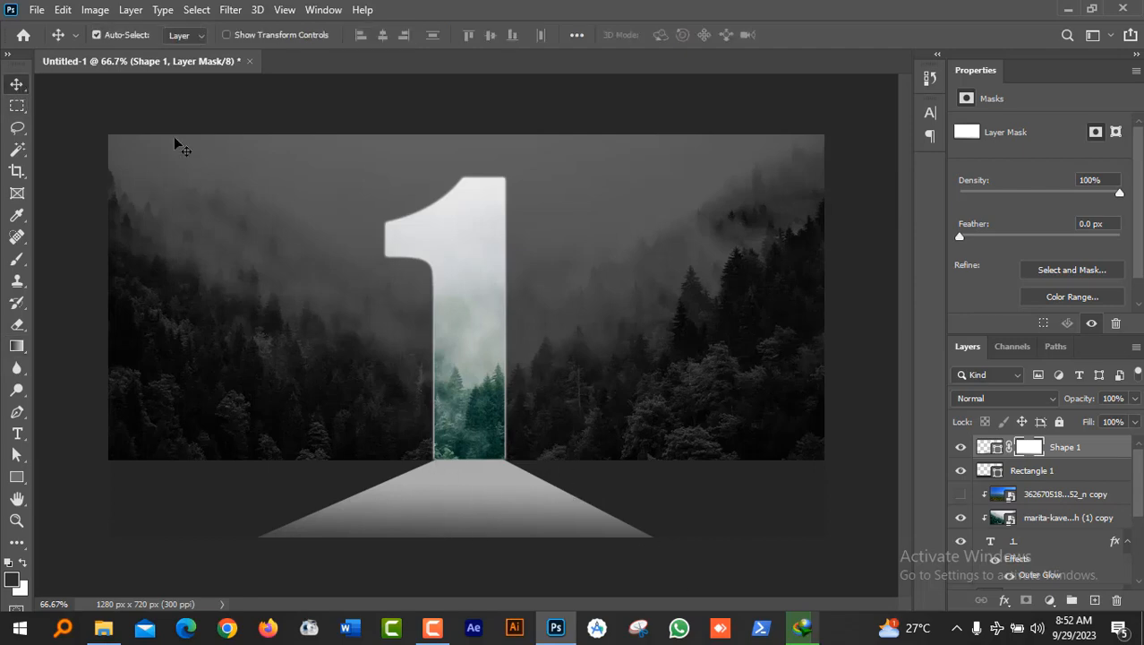
left_click(36, 11)
Step: Export the composition as a 1280 × 720 JPG at 100% quality
mouse_move(168, 254)
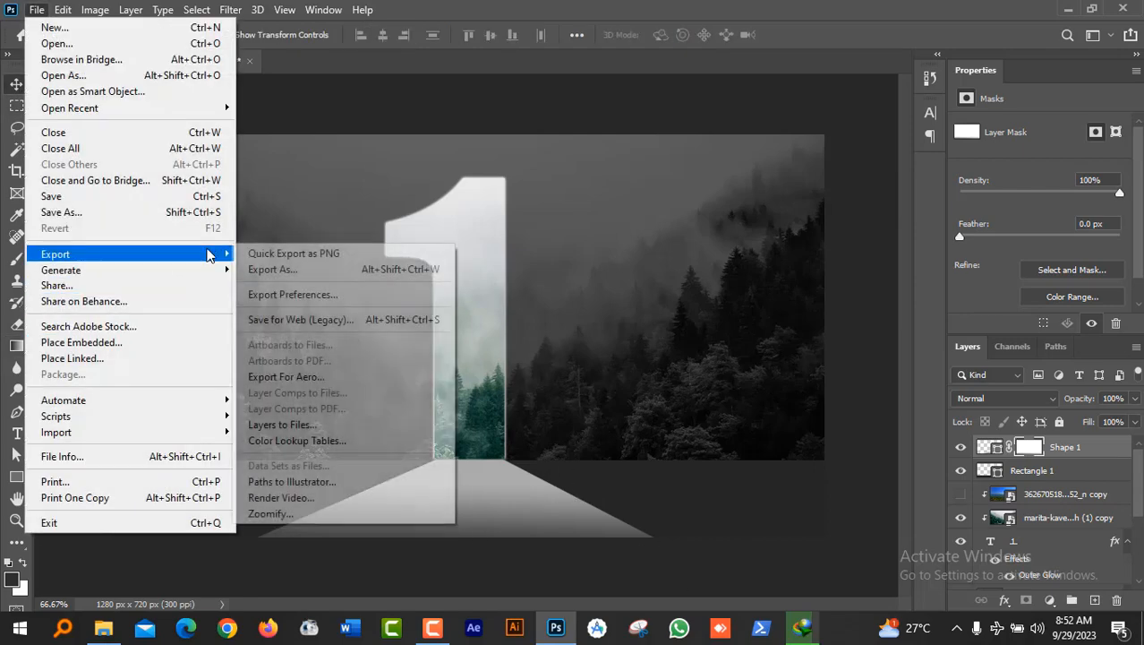
left_click(258, 271)
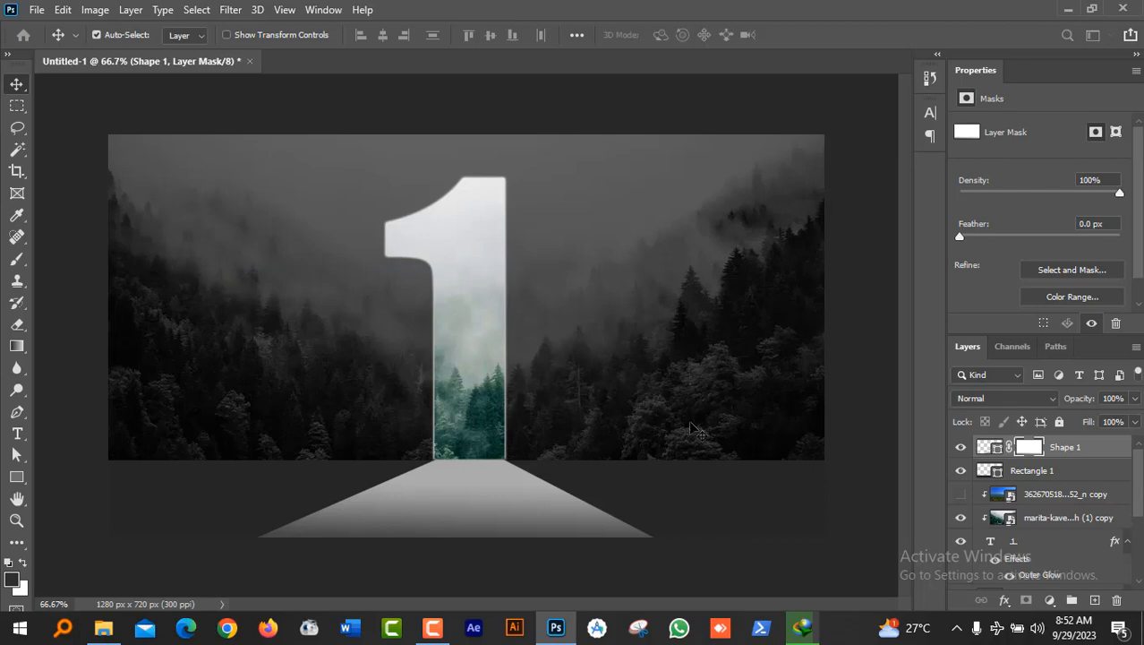
key("alt+shift+ctrl+w")
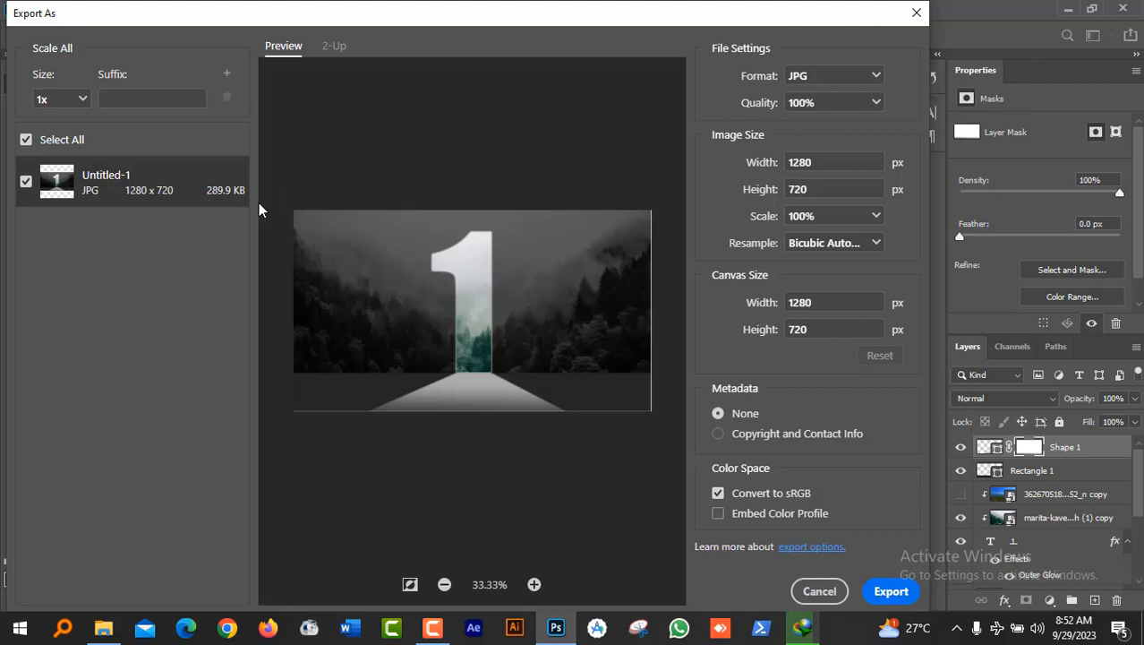
left_click(891, 594)
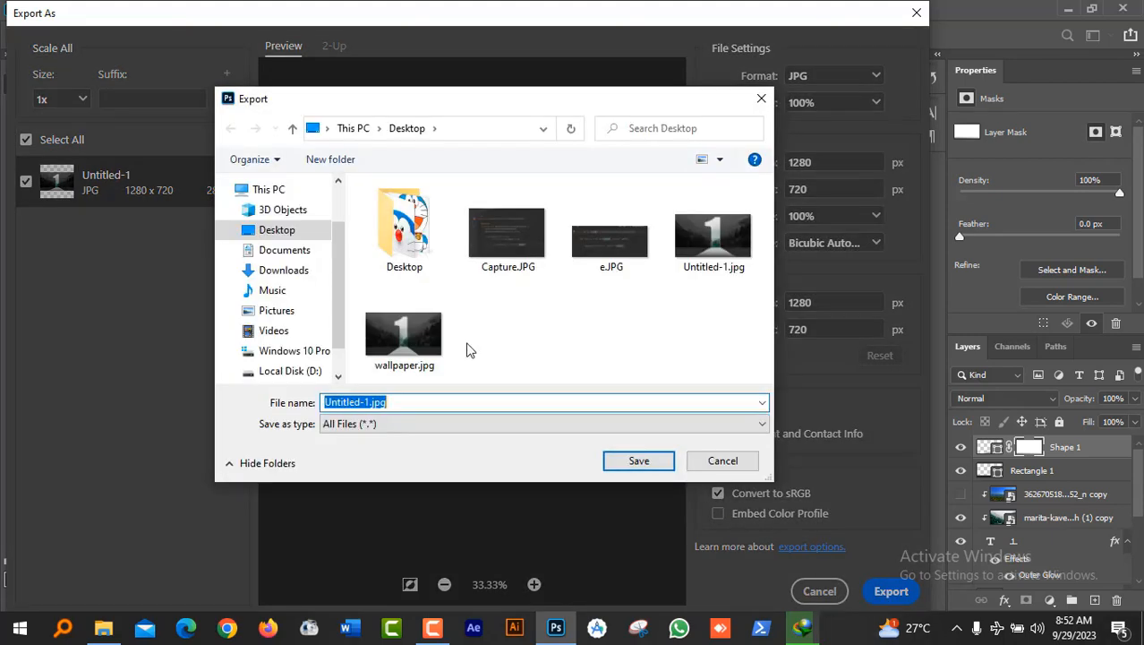
Step: Save the export on the Desktop as wallpaper 2.jpg
left_click(405, 363)
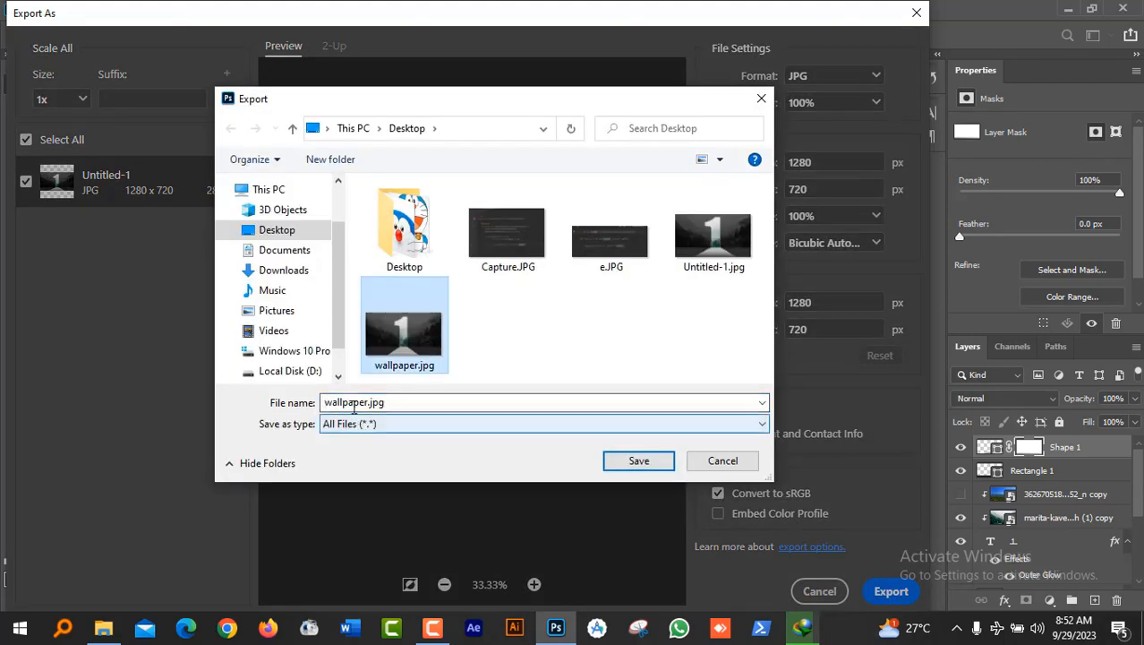
double_click(375, 402)
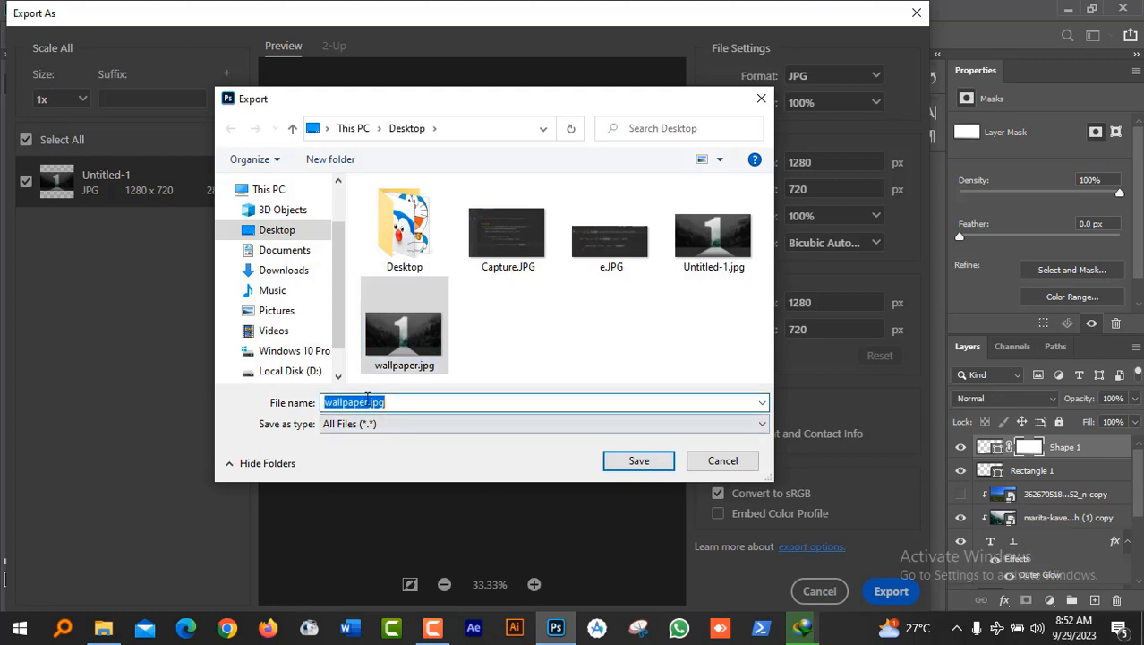
left_click(368, 402)
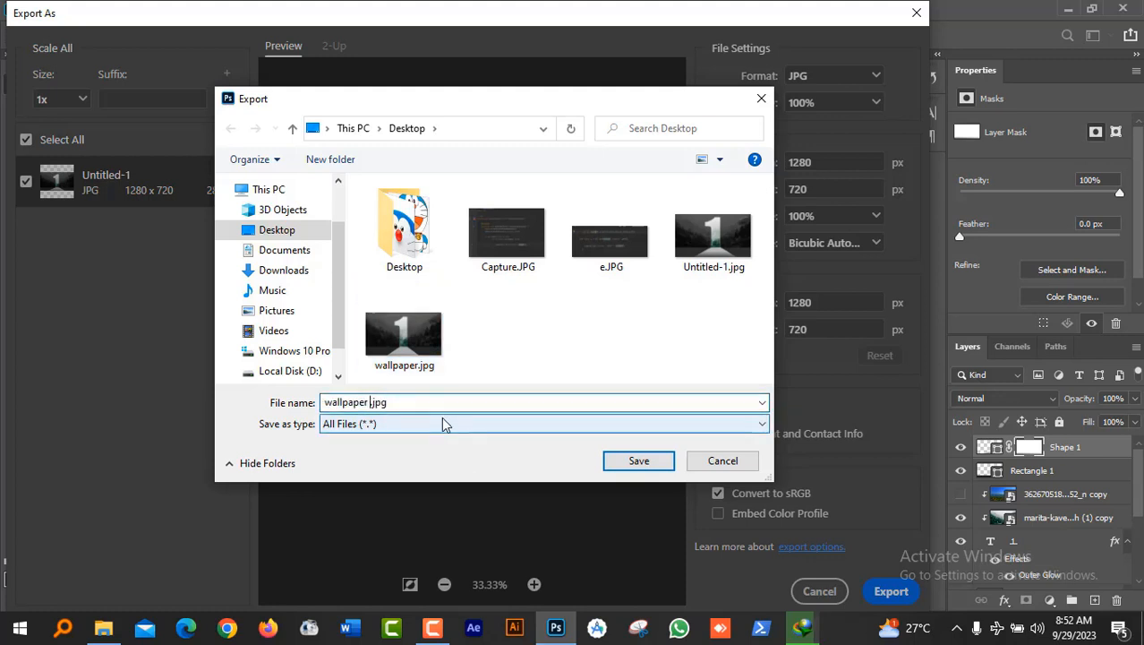
type("2")
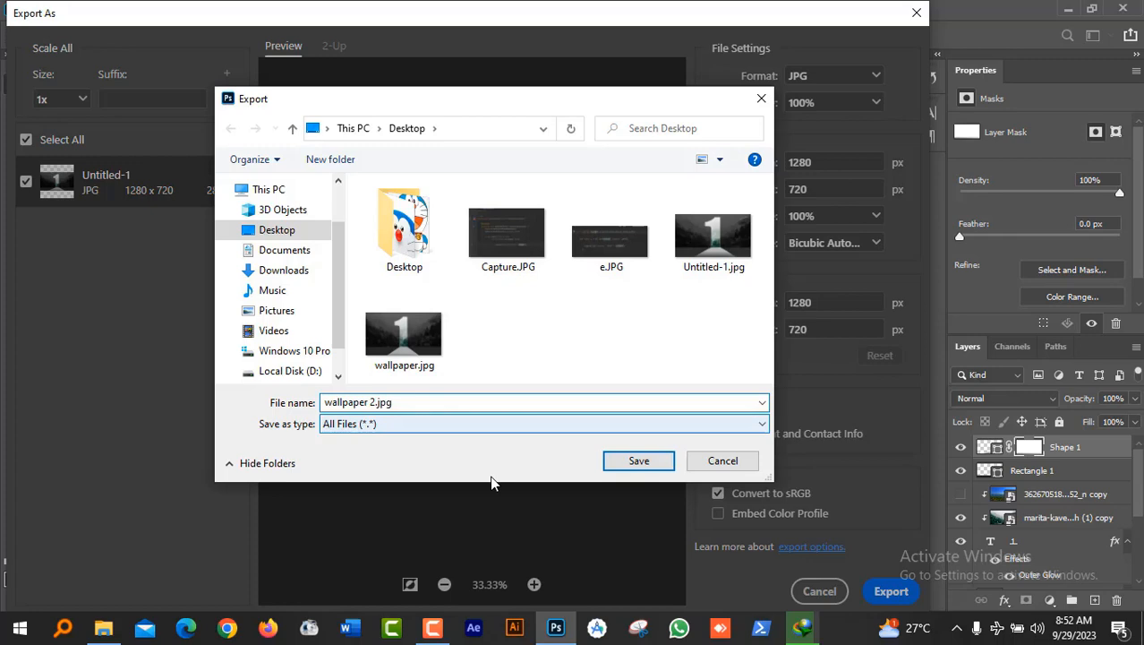
left_click(662, 465)
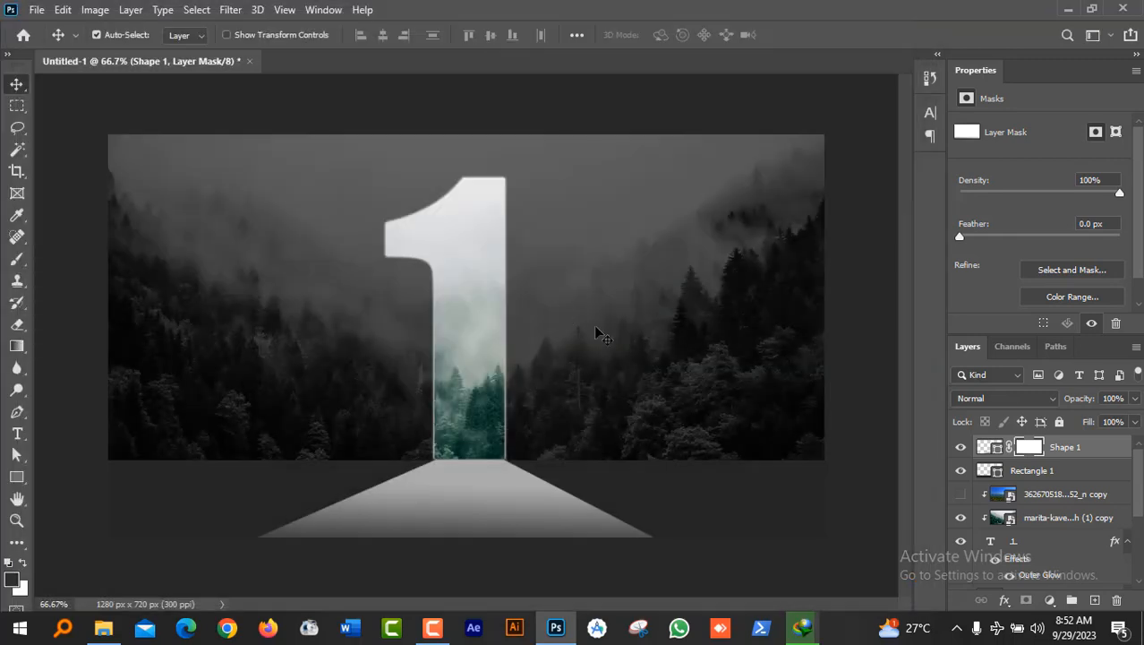
left_click(1077, 7)
Step: Minimize File Explorer and refresh the desktop showing the wallpaper 2.jpg background
left_click(1077, 9)
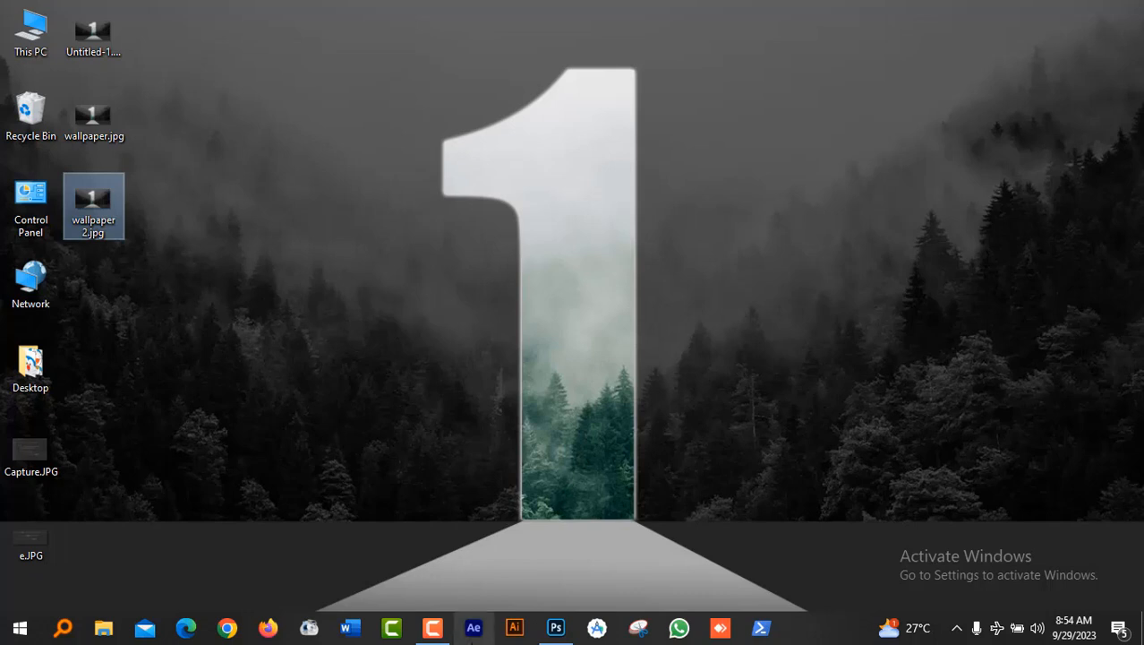
right_click(703, 153)
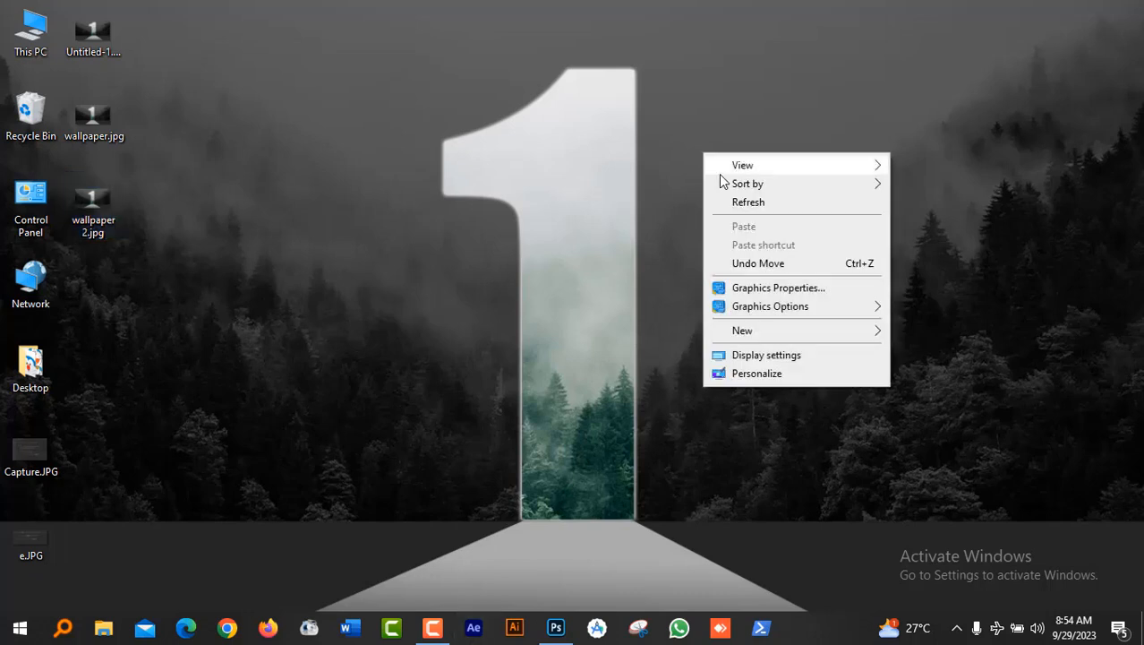
left_click(754, 204)
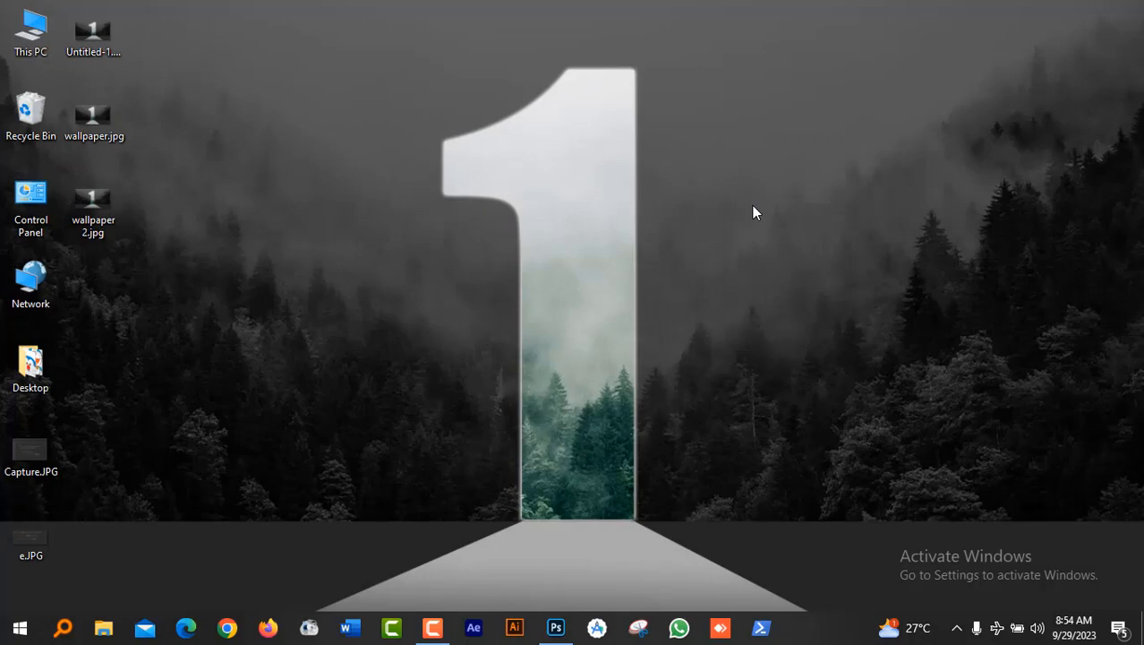